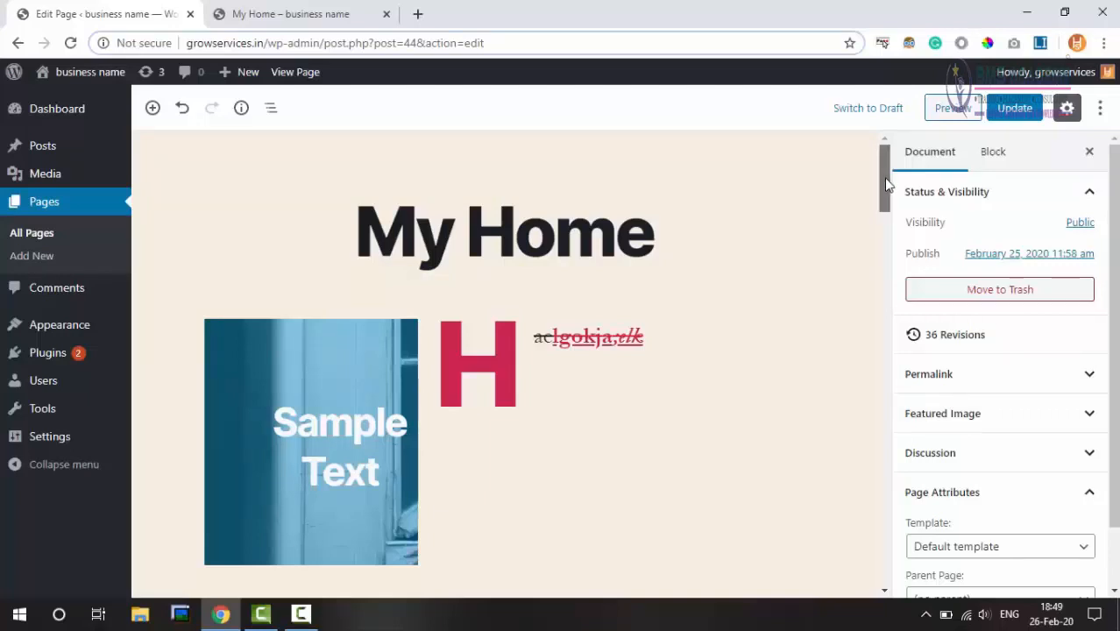
- Move the partly struck-through paragraph below the quote block and back up above it
{"action": "left_click_drag", "start_coordinate": [885, 184], "coordinate": [938, 438]}
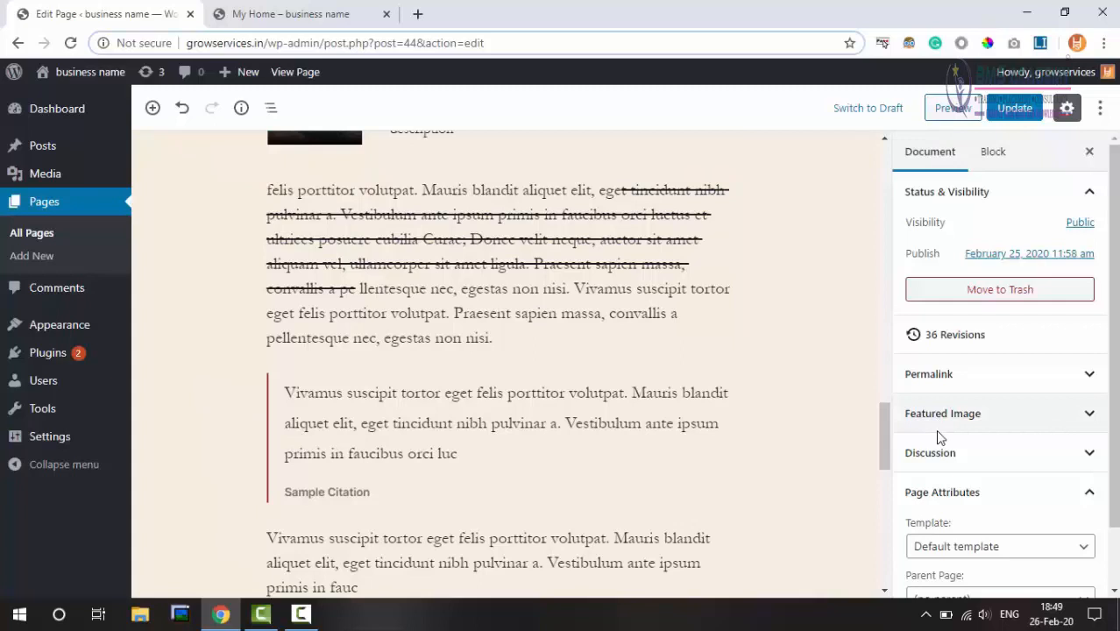
{"action": "left_click", "coordinate": [536, 238]}
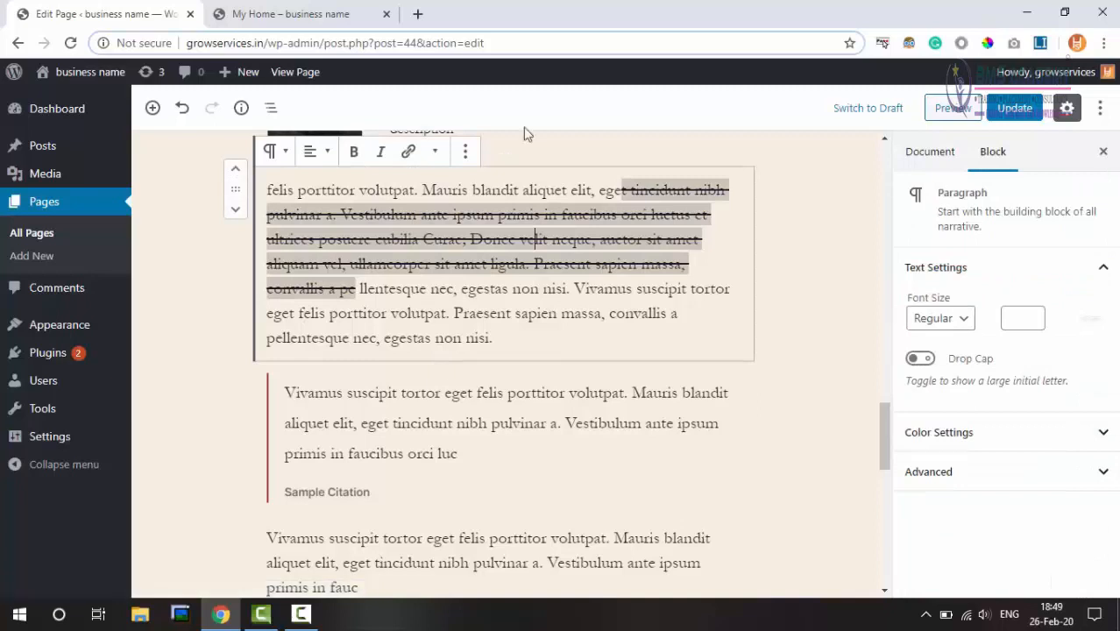
{"action": "left_click", "coordinate": [550, 318]}
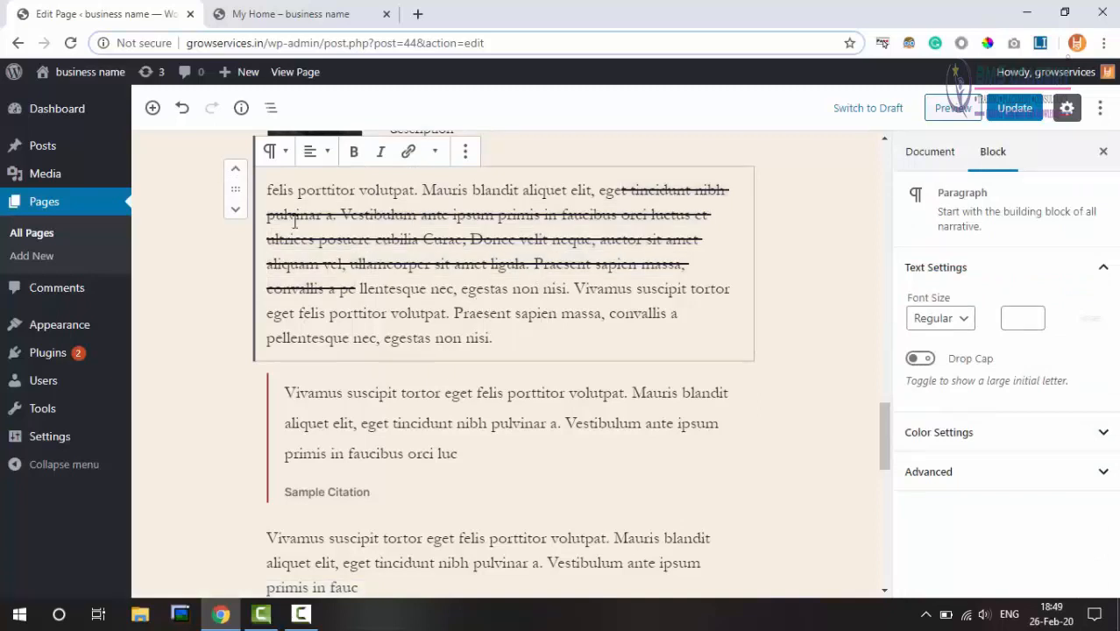
{"action": "left_click", "coordinate": [235, 208]}
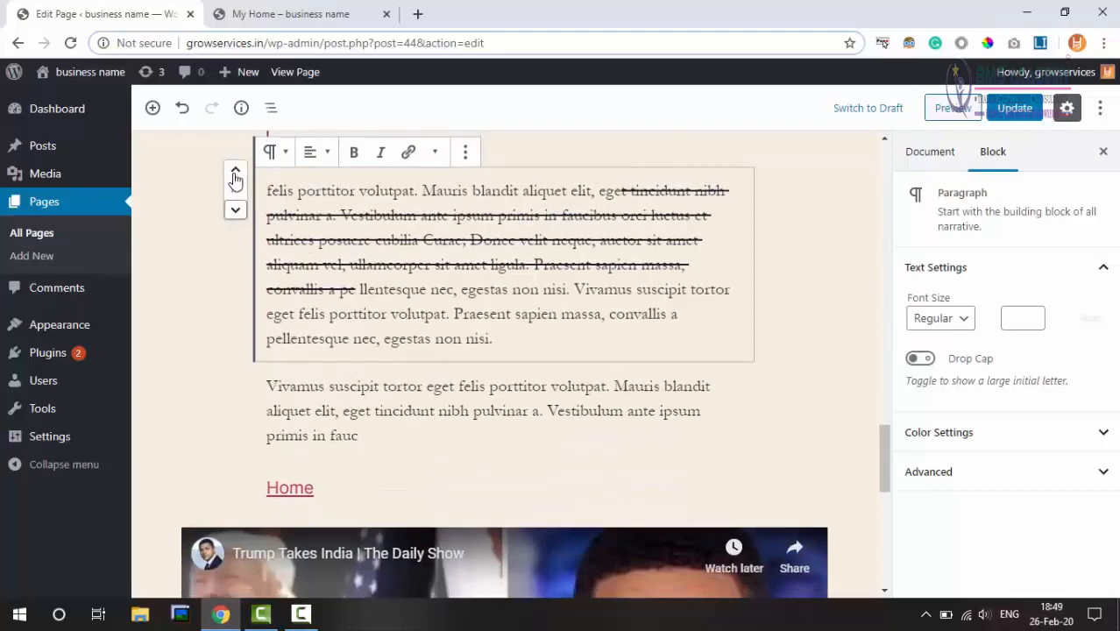
{"action": "left_click", "coordinate": [235, 170]}
{"action": "left_click", "coordinate": [174, 473]}
- Group the partly struck-through paragraph and the quote block with the Sample Citation into one block
{"action": "left_click", "coordinate": [492, 393]}
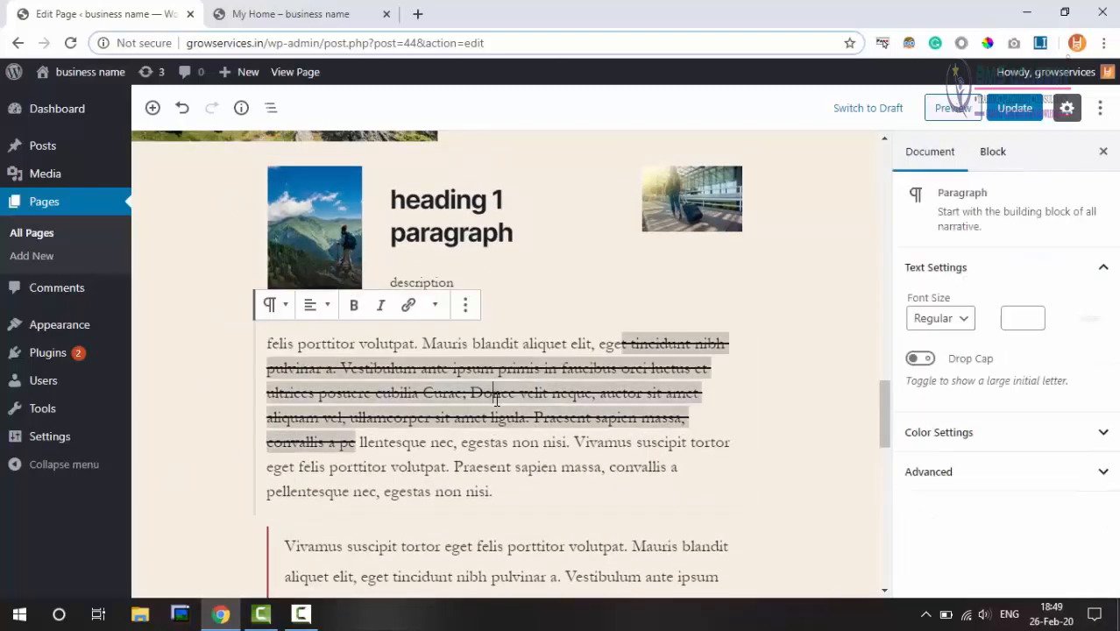
{"action": "scroll", "coordinate": [525, 466], "scroll_direction": "down", "scroll_amount": 1}
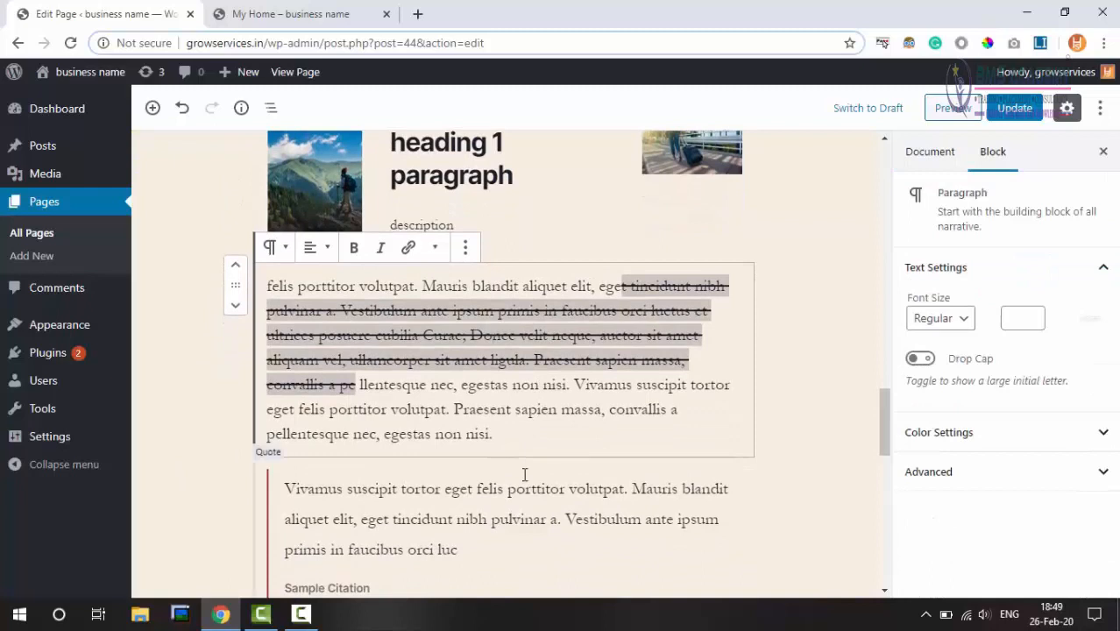
{"action": "left_click", "coordinate": [524, 474], "text": "shift"}
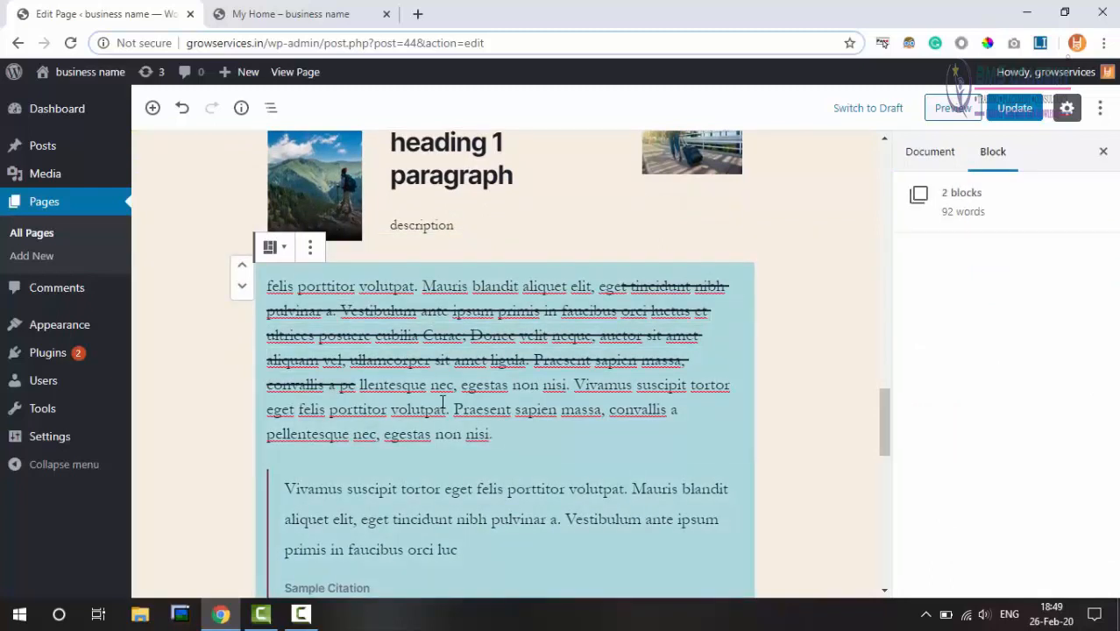
{"action": "scroll", "coordinate": [504, 397], "scroll_direction": "down", "scroll_amount": 1}
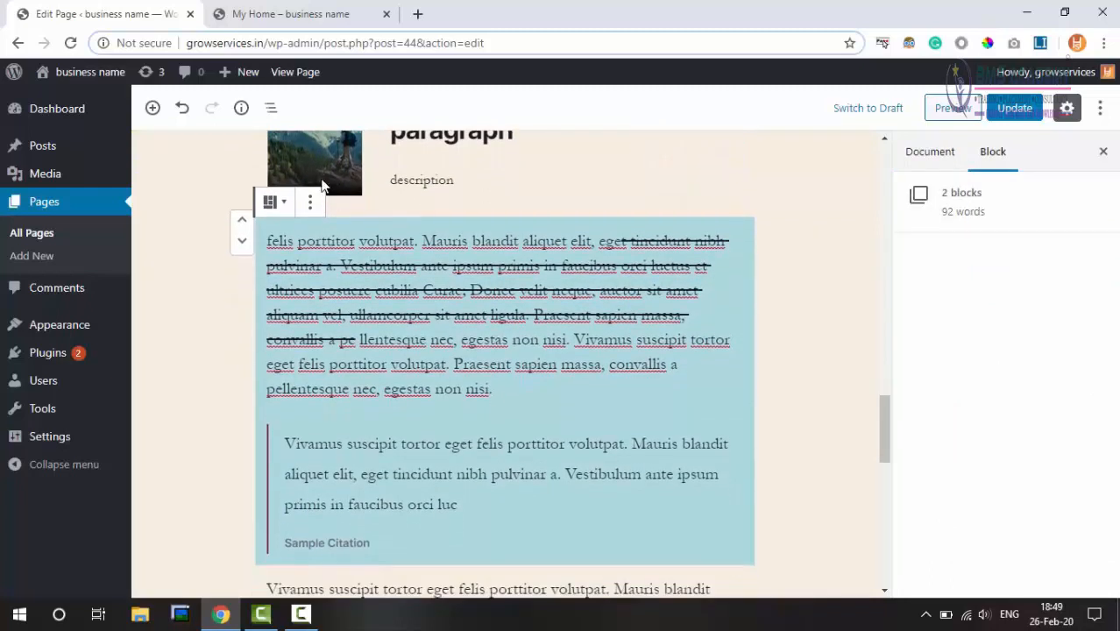
{"action": "left_click", "coordinate": [313, 202]}
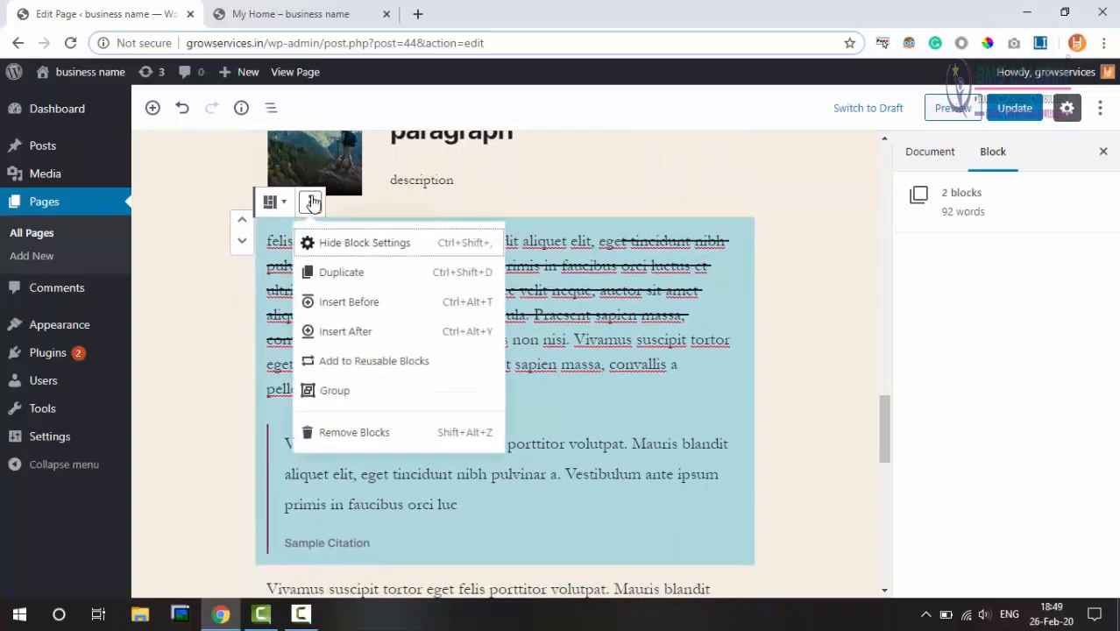
{"action": "left_click", "coordinate": [369, 395]}
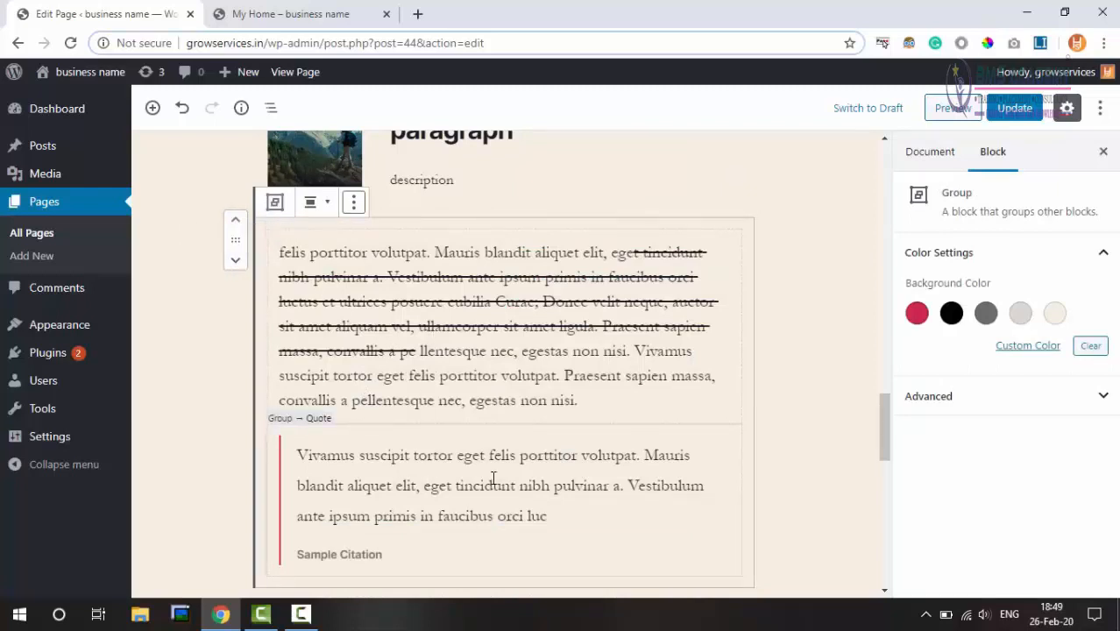
- Move the whole group one position down the page and back up to its original place
{"action": "left_click", "coordinate": [236, 262]}
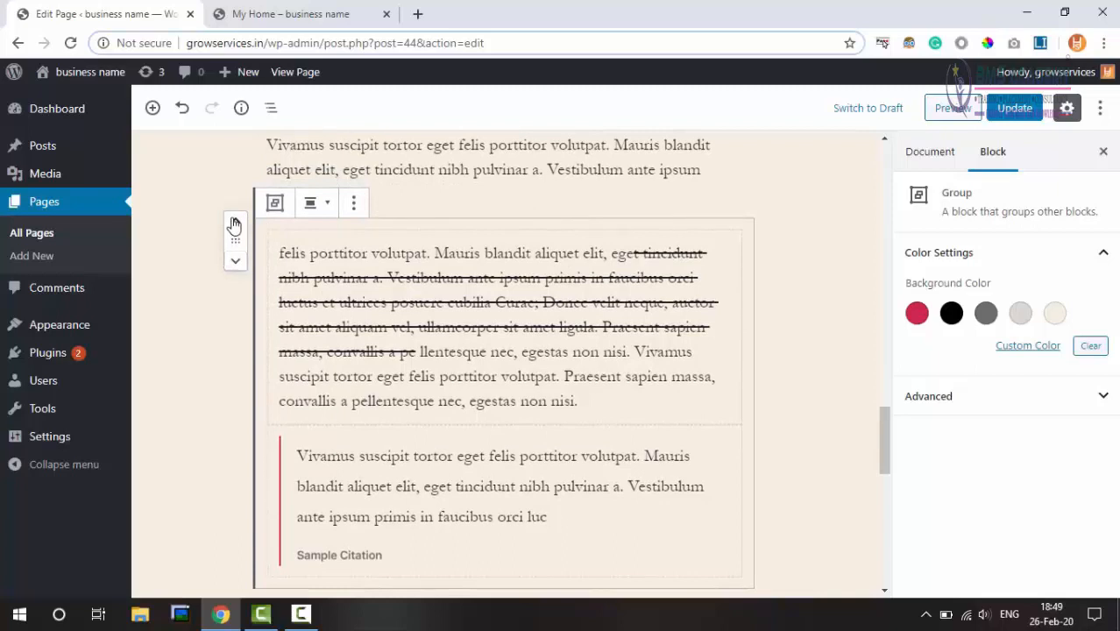
{"action": "left_click", "coordinate": [234, 223]}
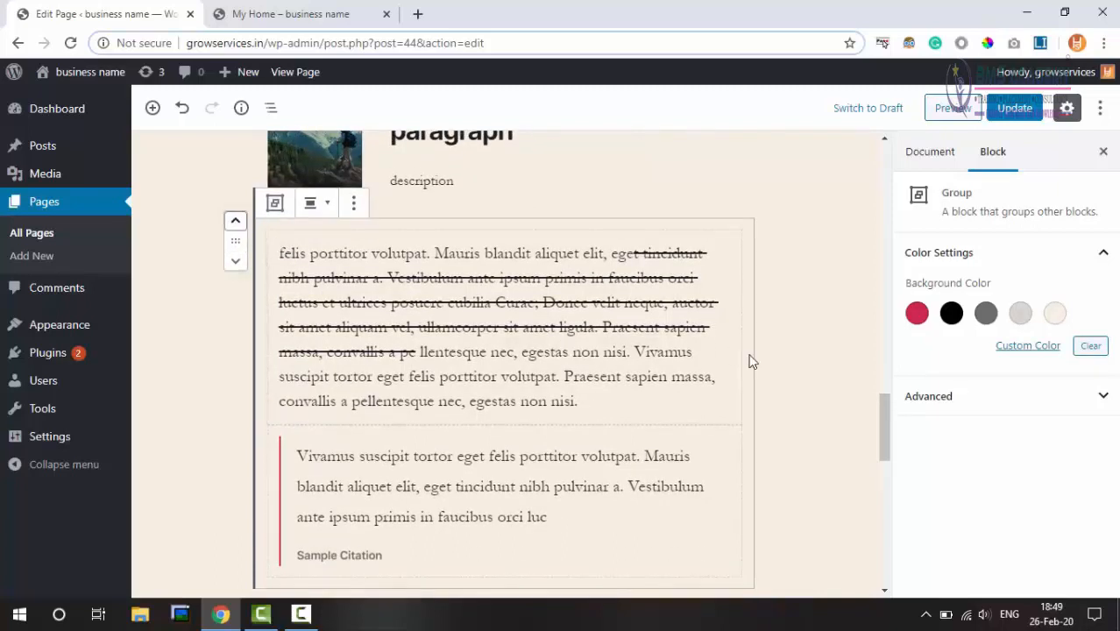
{"action": "left_click", "coordinate": [810, 348]}
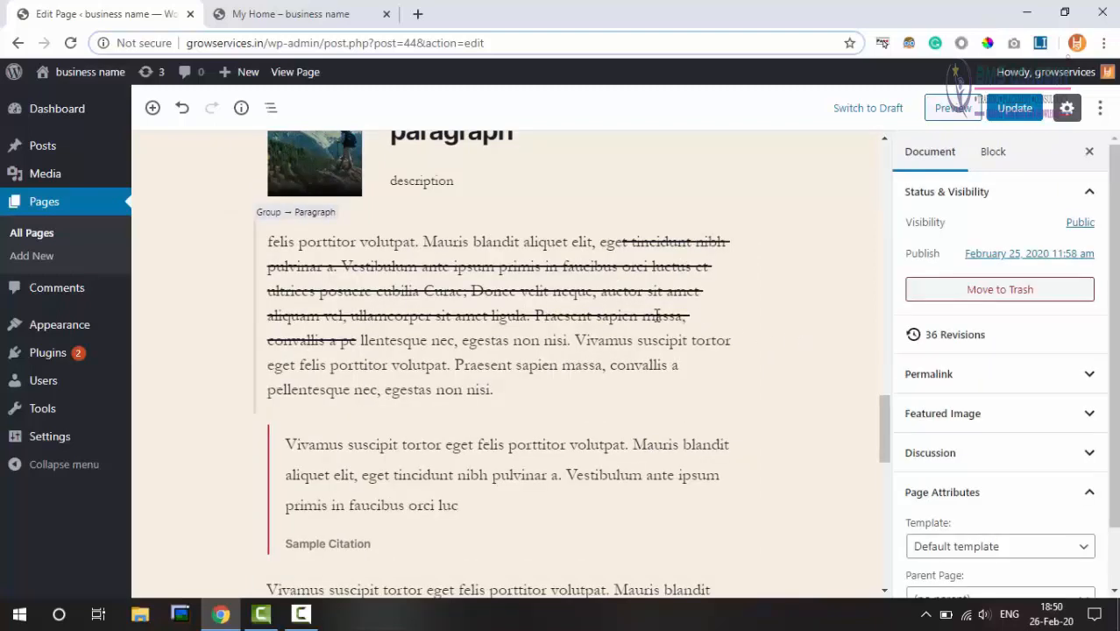
- Inside the group, move the paragraph below the quote and restore the order by moving the quote down
{"action": "left_click", "coordinate": [595, 317]}
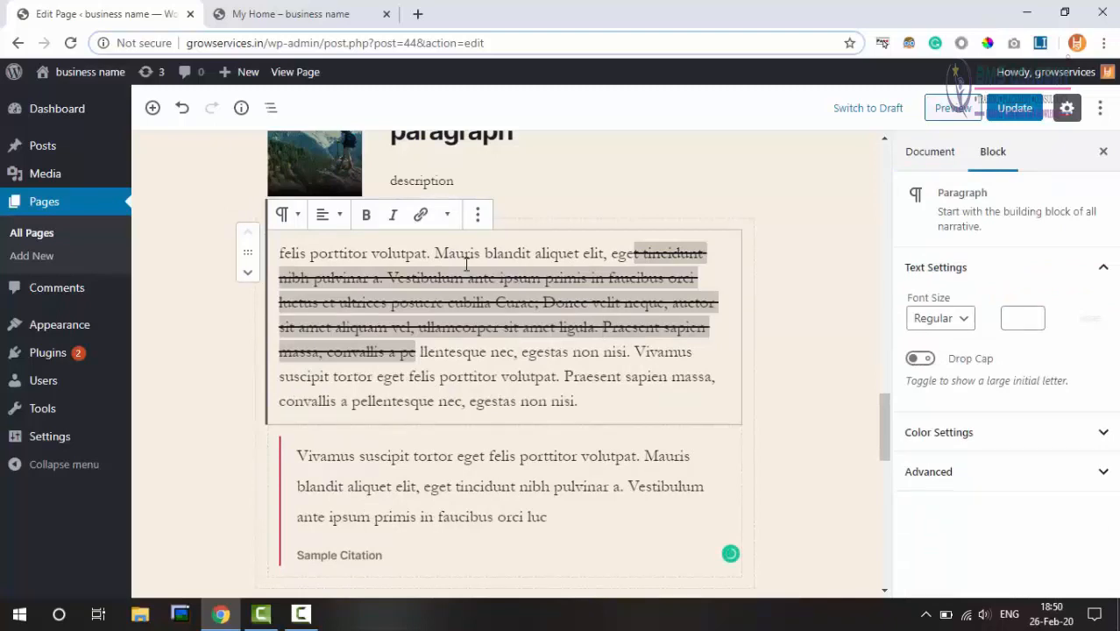
{"action": "left_click", "coordinate": [247, 272]}
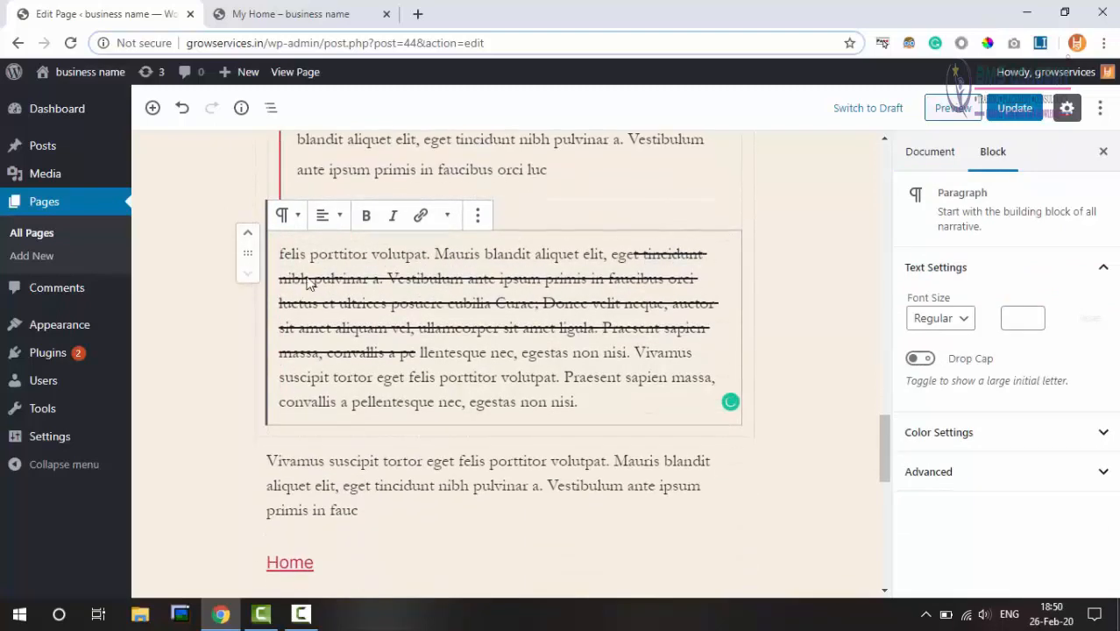
{"action": "scroll", "coordinate": [512, 277], "scroll_direction": "up", "scroll_amount": 3}
{"action": "left_click", "coordinate": [437, 329]}
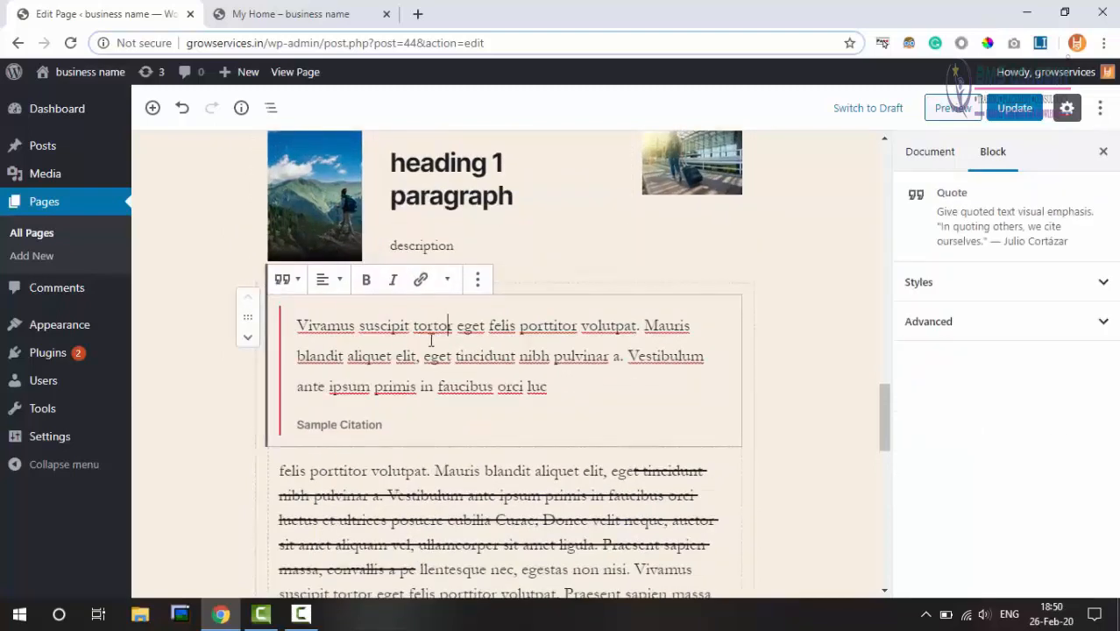
{"action": "left_click", "coordinate": [247, 339]}
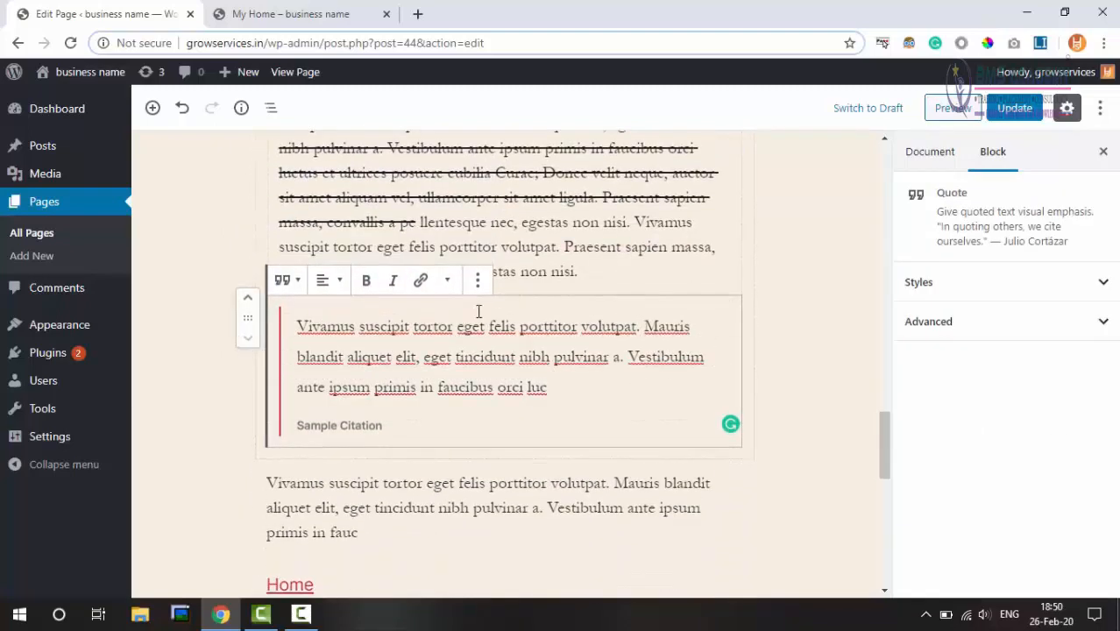
{"action": "scroll", "coordinate": [725, 262], "scroll_direction": "up", "scroll_amount": 2}
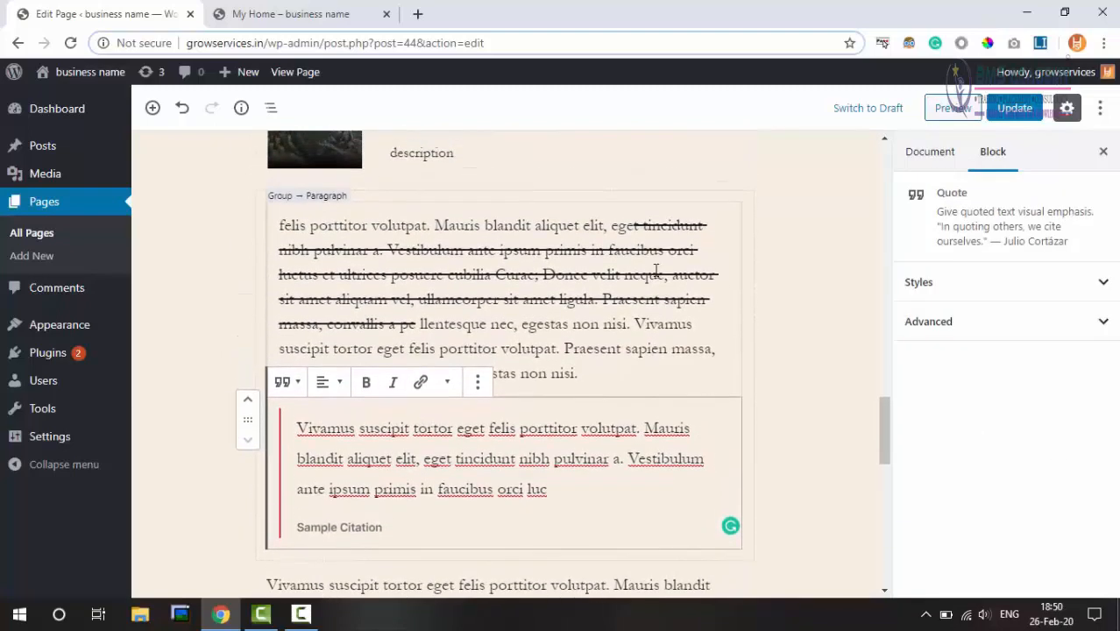
{"action": "left_click", "coordinate": [593, 274]}
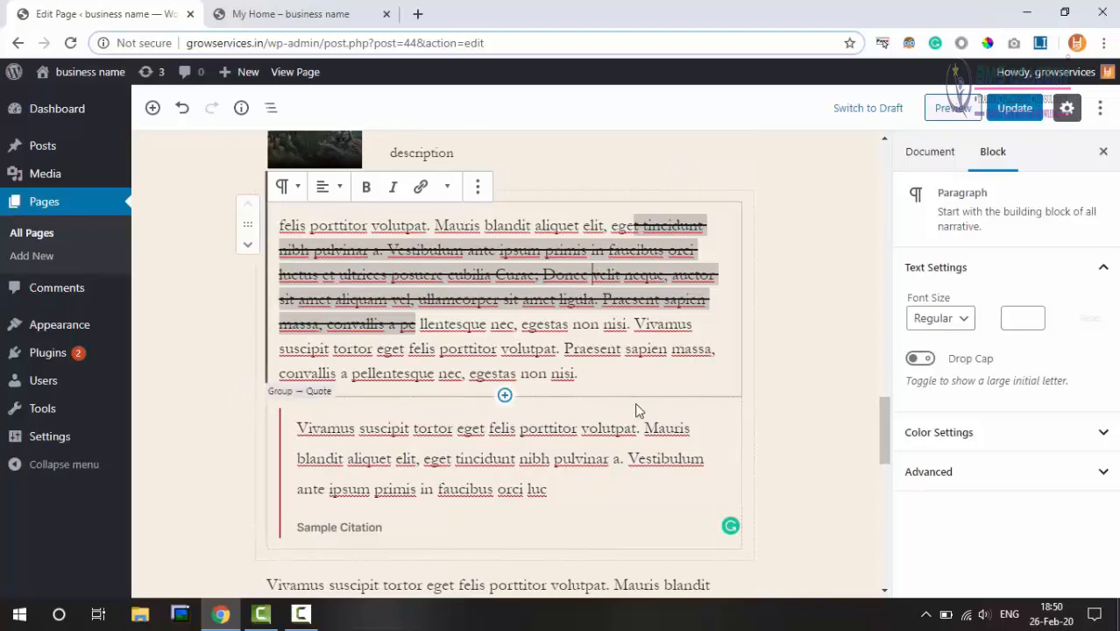
{"action": "left_click", "coordinate": [680, 436], "text": "shift"}
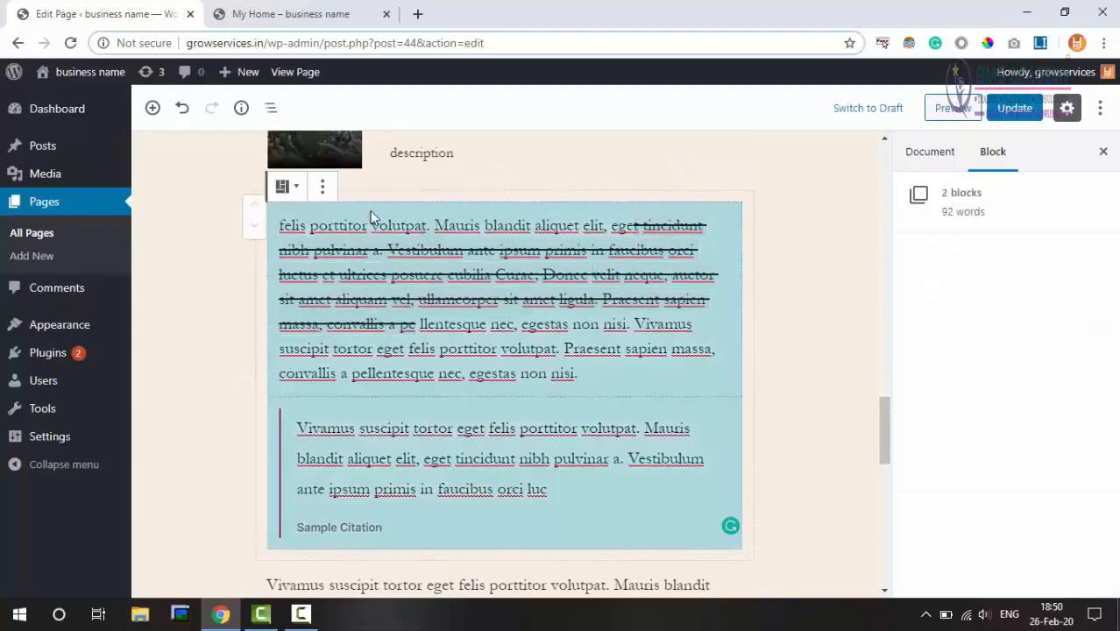
{"action": "scroll", "coordinate": [867, 298], "scroll_direction": "up", "scroll_amount": 5}
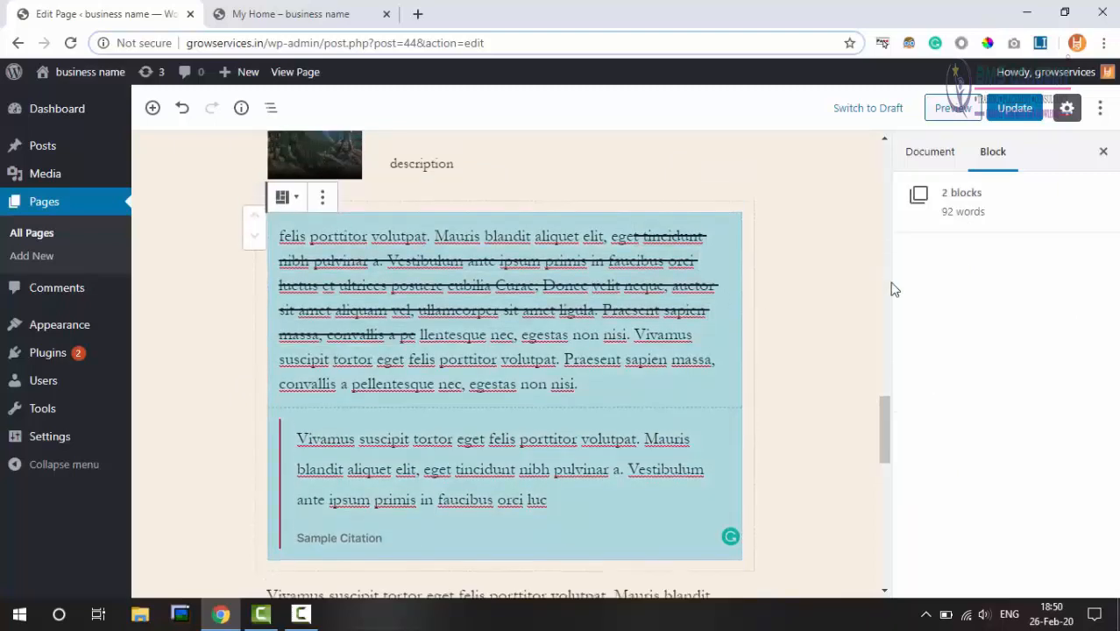
{"action": "scroll", "coordinate": [829, 336], "scroll_direction": "down", "scroll_amount": 4}
{"action": "left_click", "coordinate": [829, 336]}
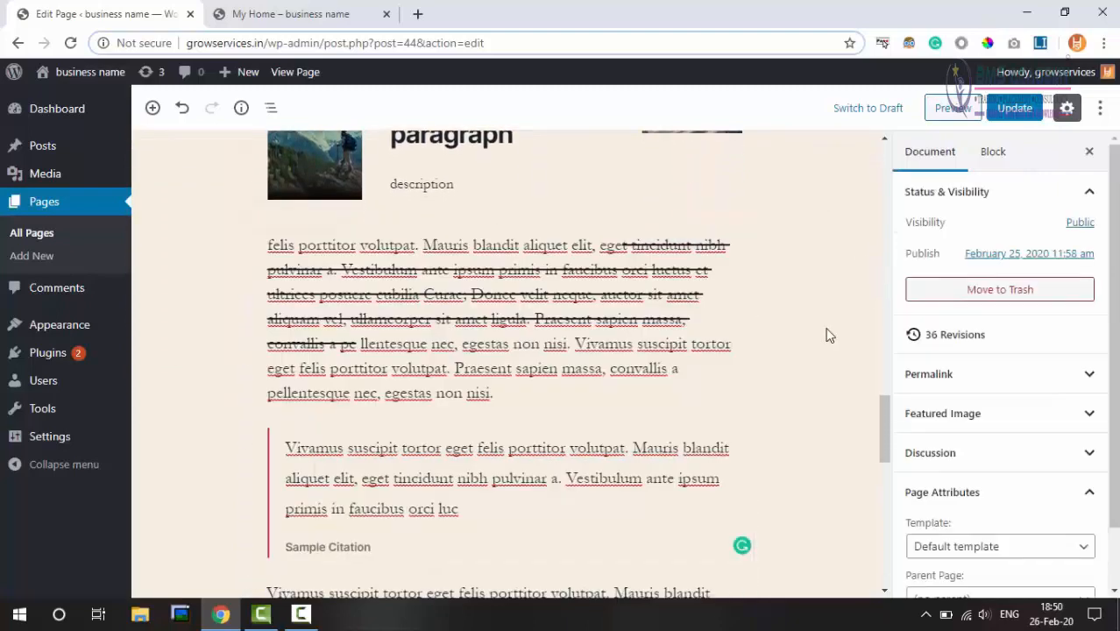
- Select the paragraph and quote inside the group and combine them into a nested group
{"action": "left_click", "coordinate": [269, 250]}
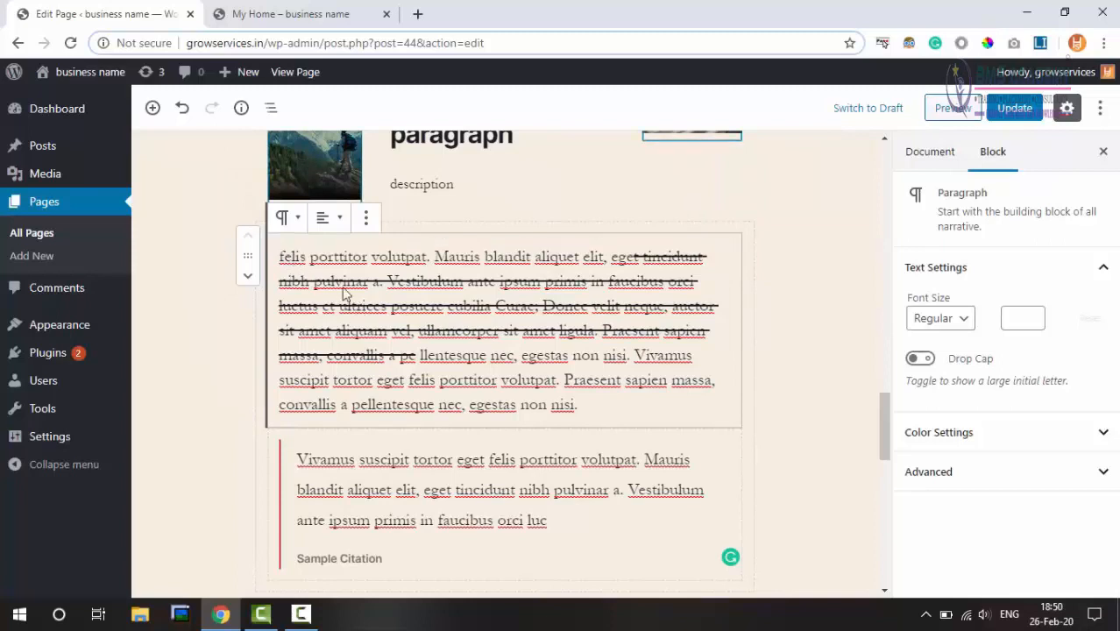
{"action": "left_click_drag", "start_coordinate": [289, 262], "coordinate": [604, 435]}
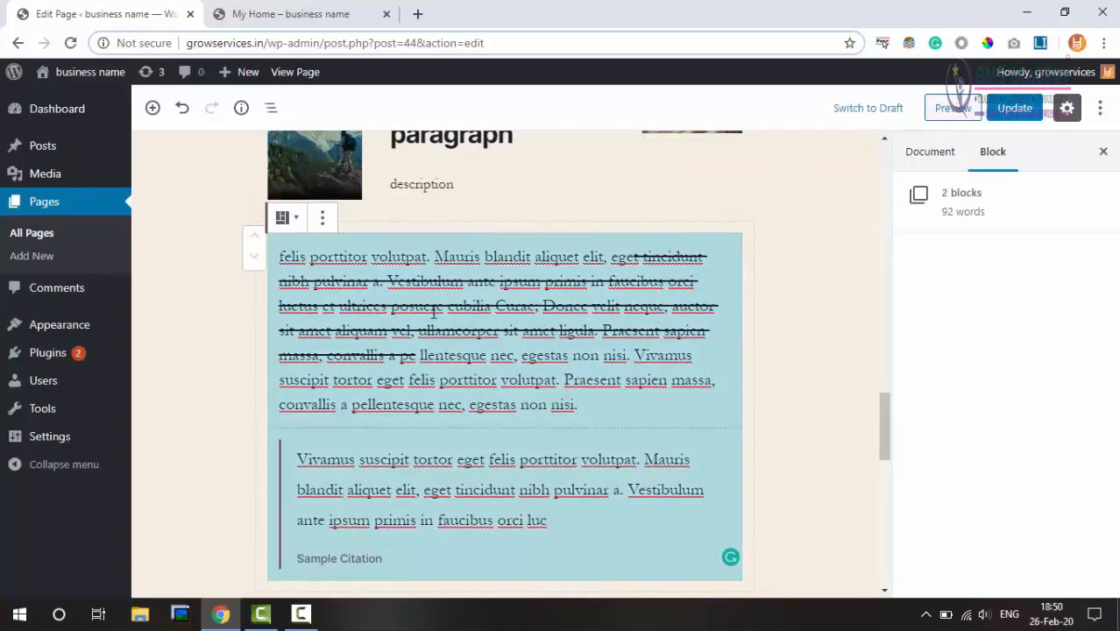
{"action": "left_click", "coordinate": [321, 219]}
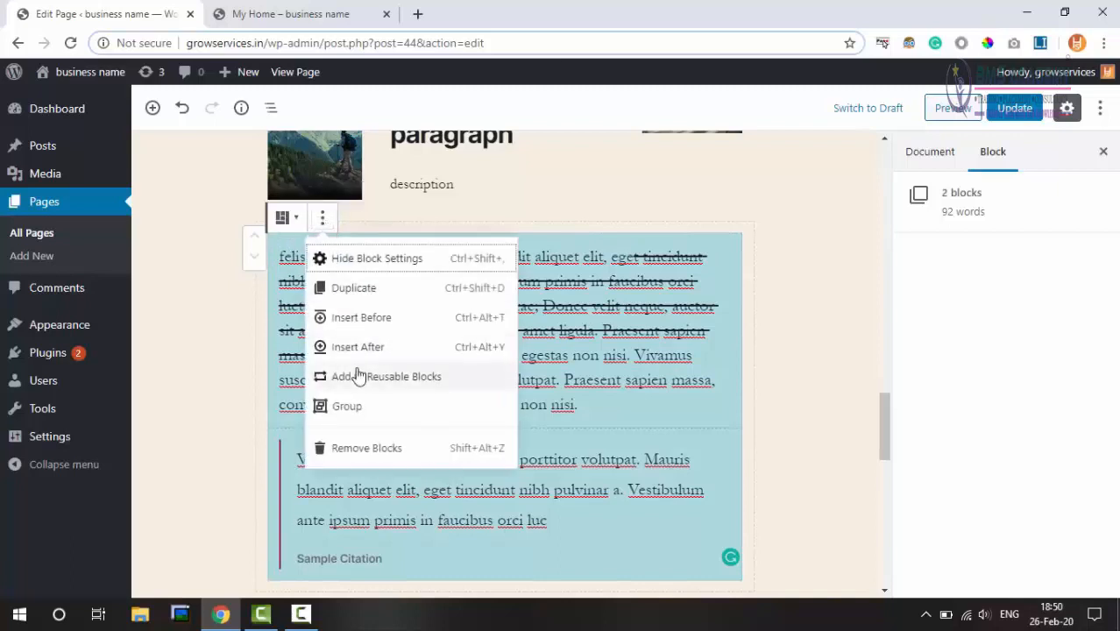
{"action": "left_click", "coordinate": [376, 410]}
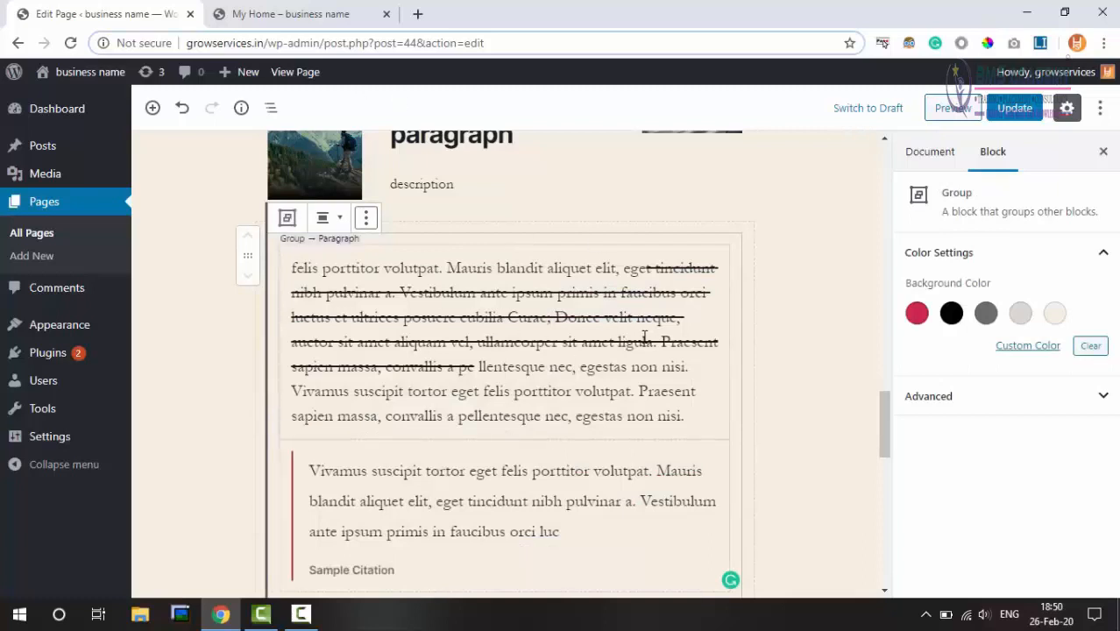
- Try crimson, black and dark grey backgrounds on the nested group and settle on light grey
{"action": "left_click", "coordinate": [916, 313]}
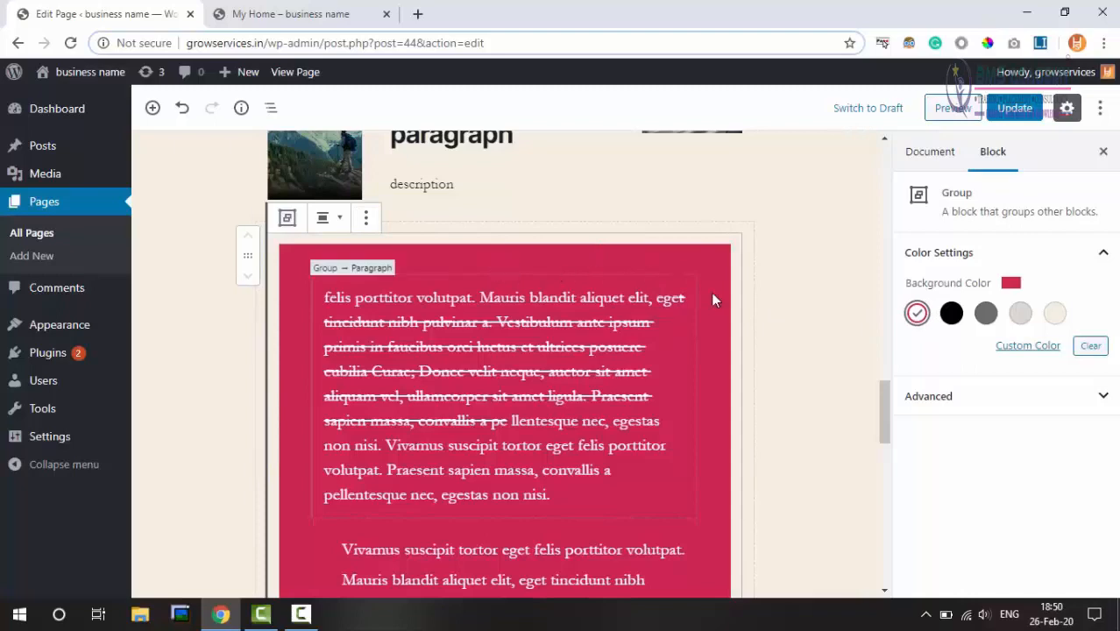
{"action": "left_click", "coordinate": [951, 313]}
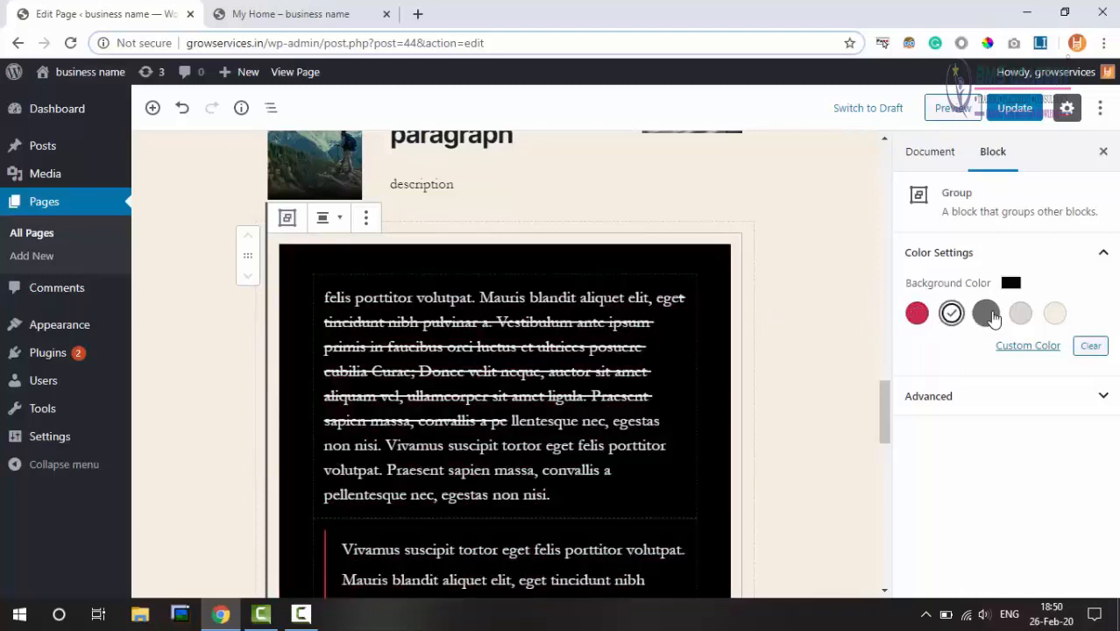
{"action": "left_click", "coordinate": [986, 313]}
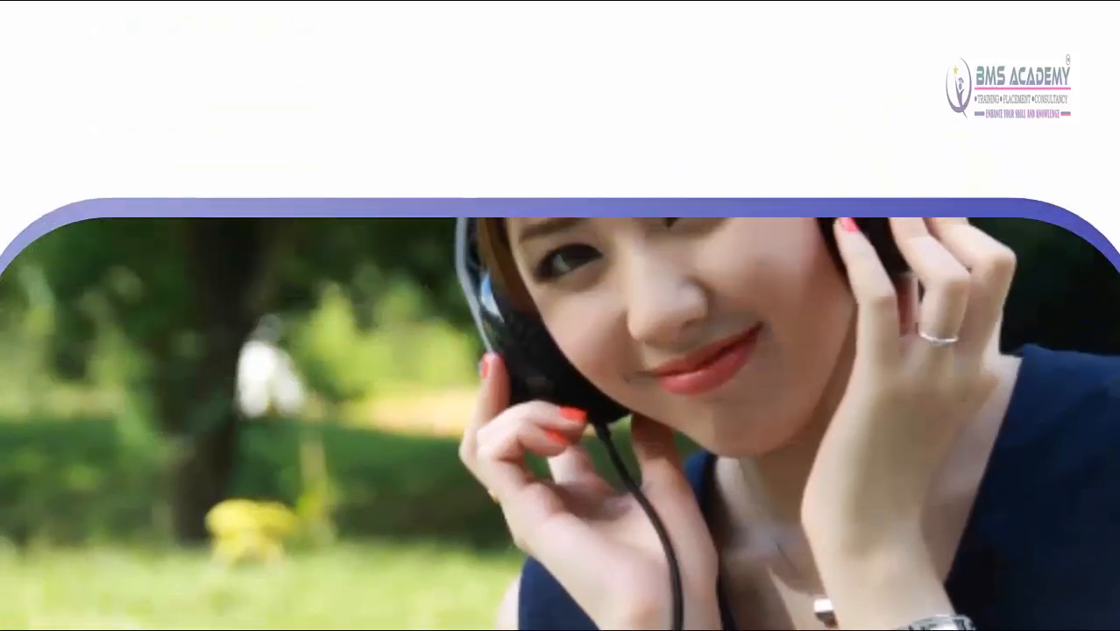
{"action": "left_click", "coordinate": [1019, 315]}
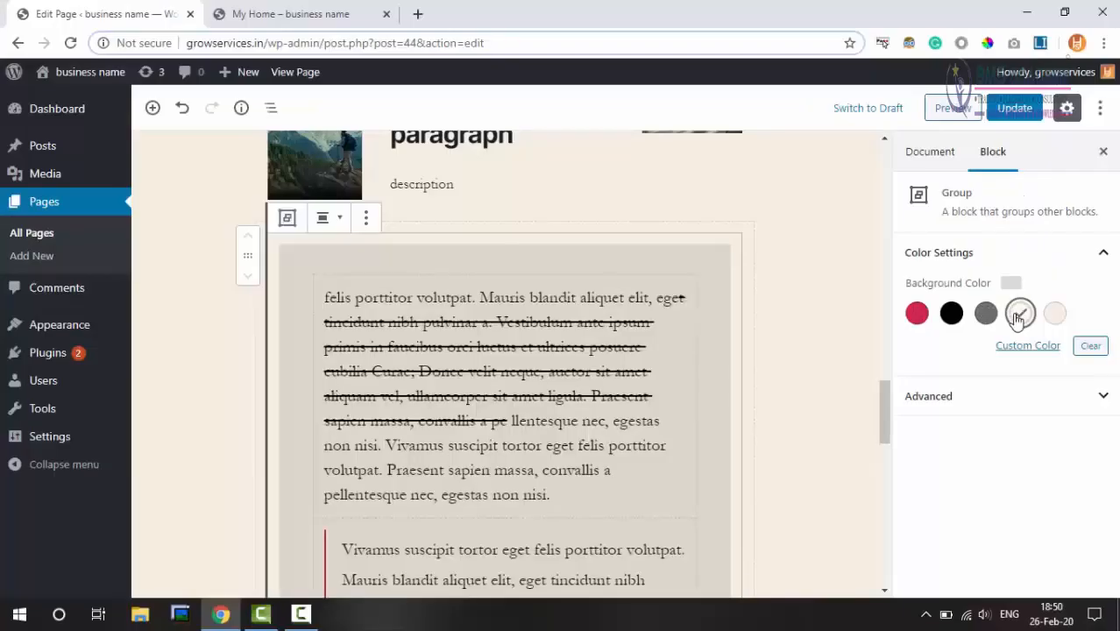
{"action": "left_click", "coordinate": [839, 281]}
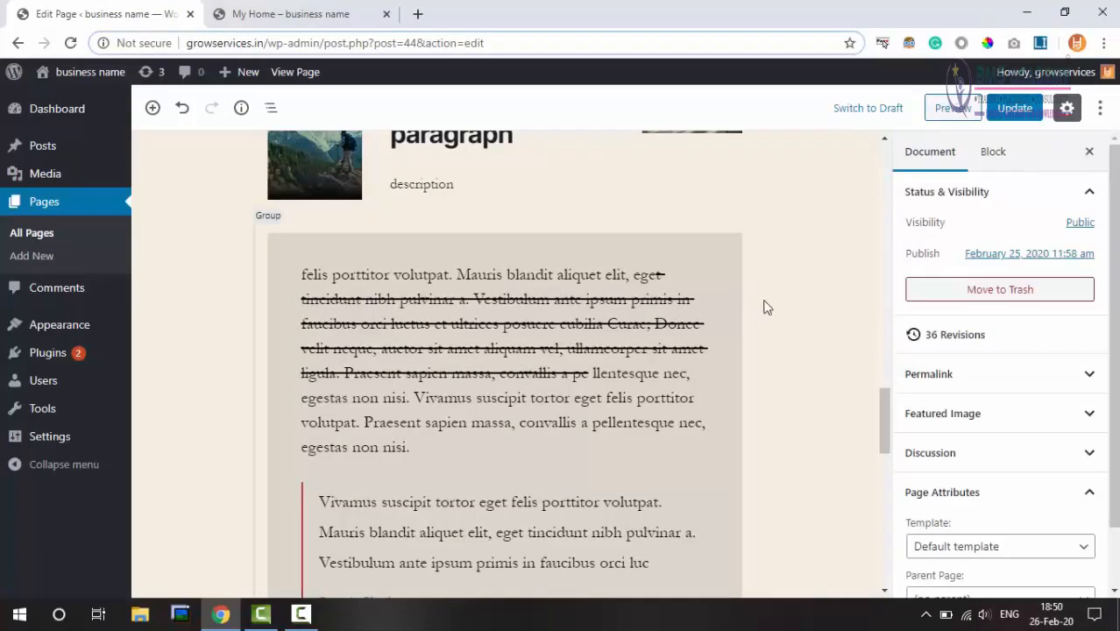
- Insert an empty block before the Vivamus suscipit paragraph that sits between the grey group and the Home link
{"action": "scroll", "coordinate": [763, 306], "scroll_direction": "down", "scroll_amount": 5}
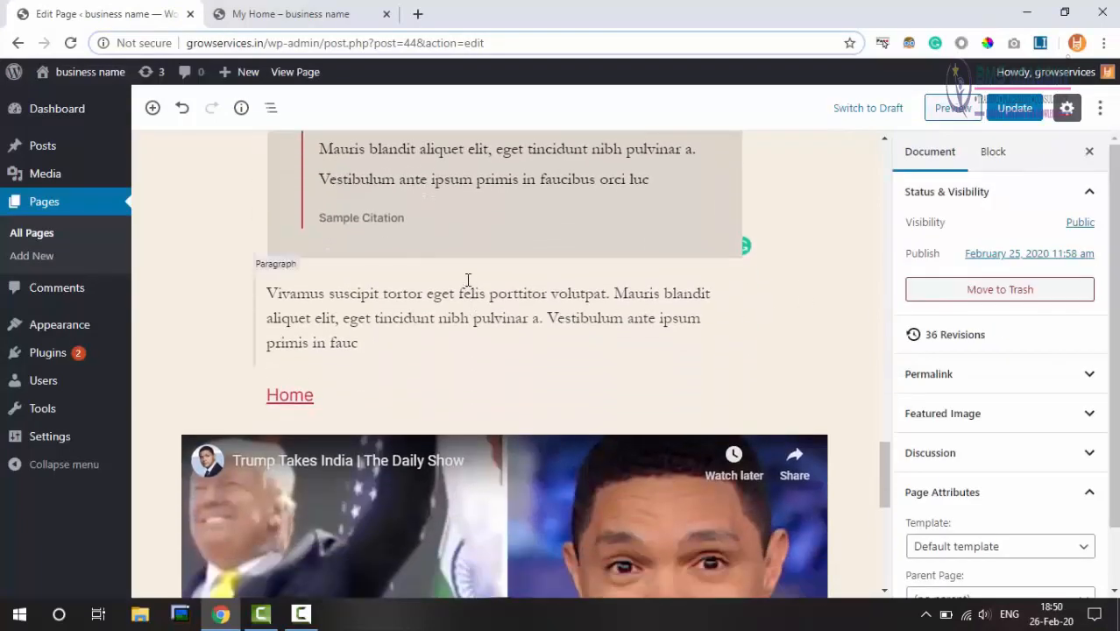
{"action": "left_click", "coordinate": [471, 287]}
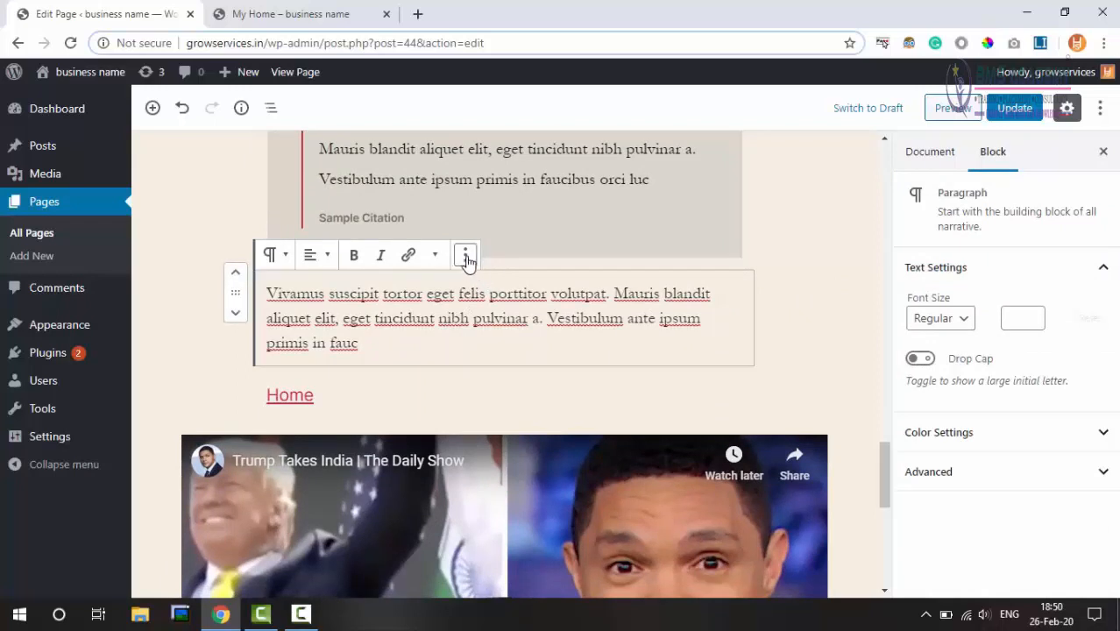
{"action": "left_click", "coordinate": [466, 259]}
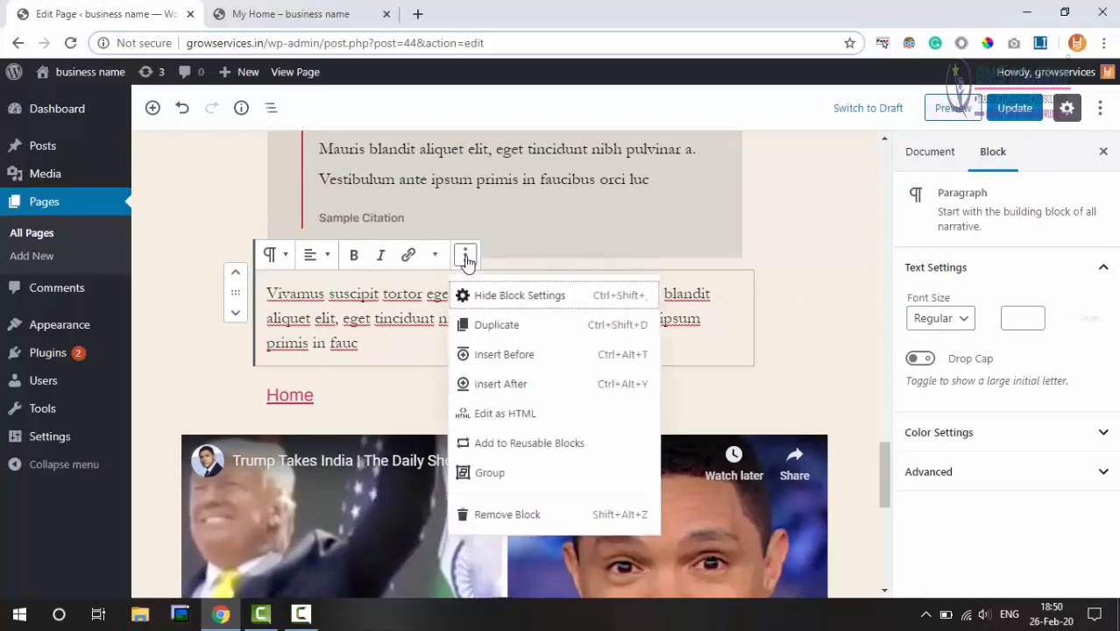
{"action": "left_click", "coordinate": [507, 356]}
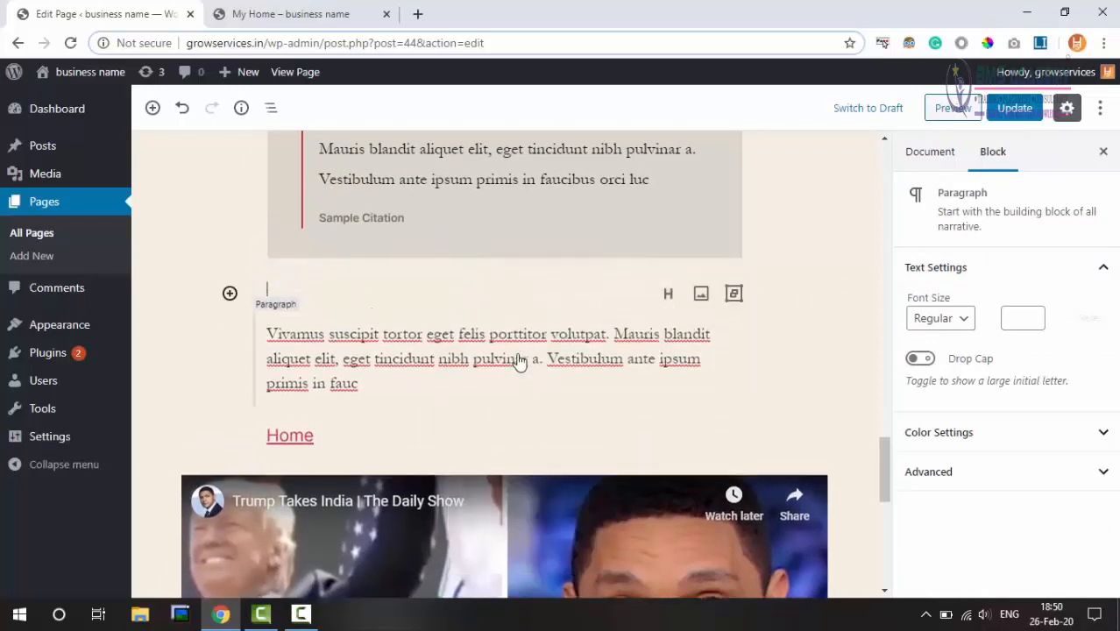
- Turn the empty block above the Vivamus suscipit paragraph into a heading reading "Heading 1"
{"action": "left_click", "coordinate": [663, 294]}
{"action": "type", "text": "Head"}
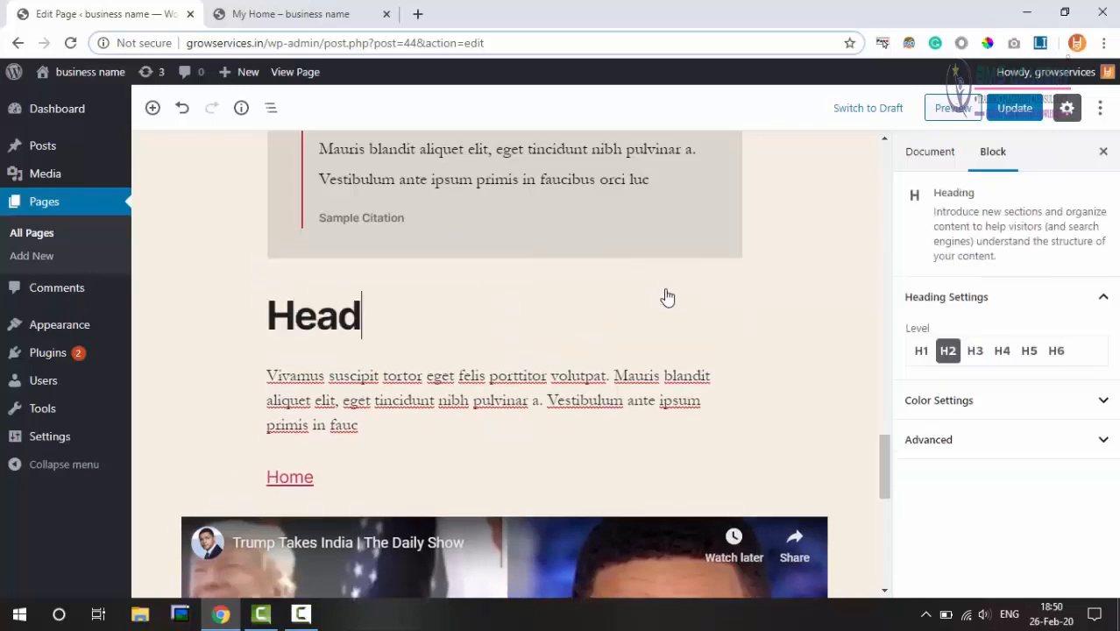
{"action": "type", "text": "ing 1"}
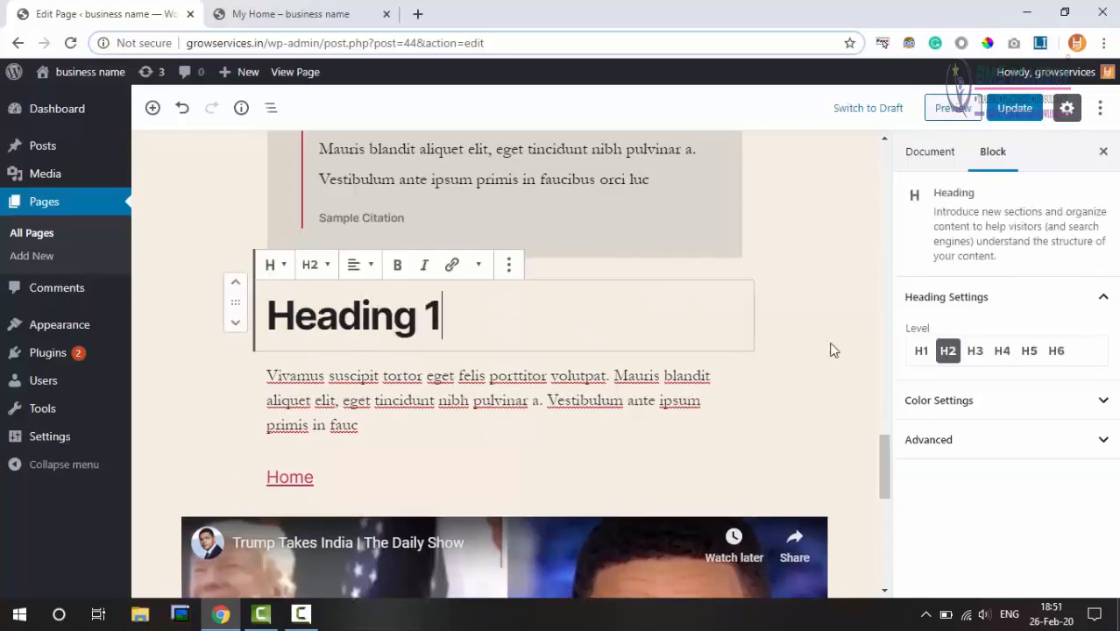
- Try the preset text colours on the new heading and settle on crimson
{"action": "left_click", "coordinate": [1103, 406]}
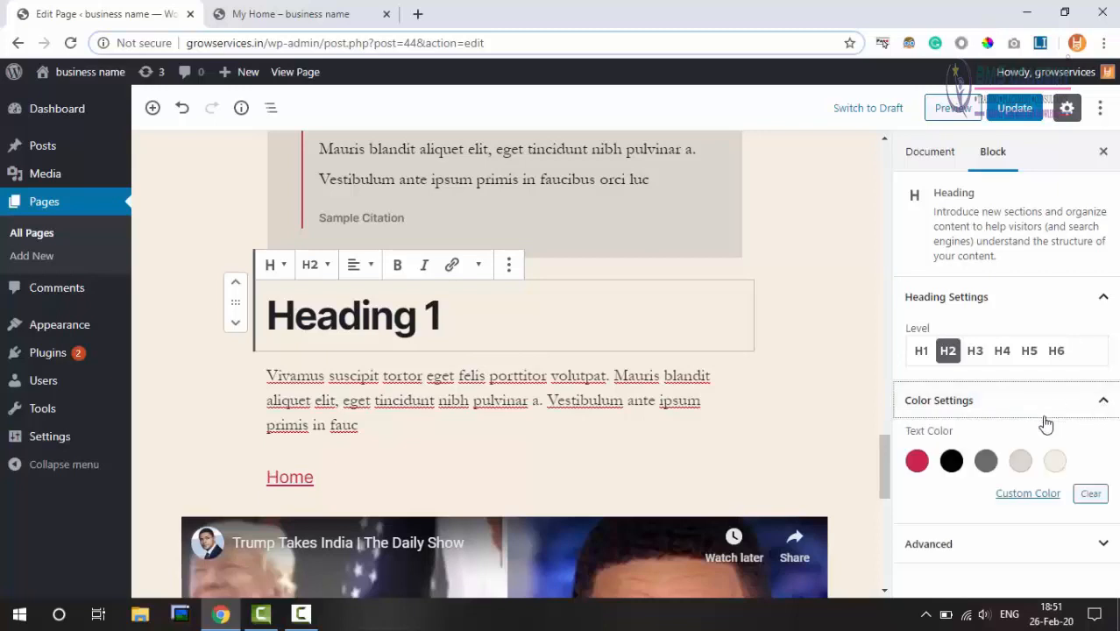
{"action": "left_click", "coordinate": [916, 459]}
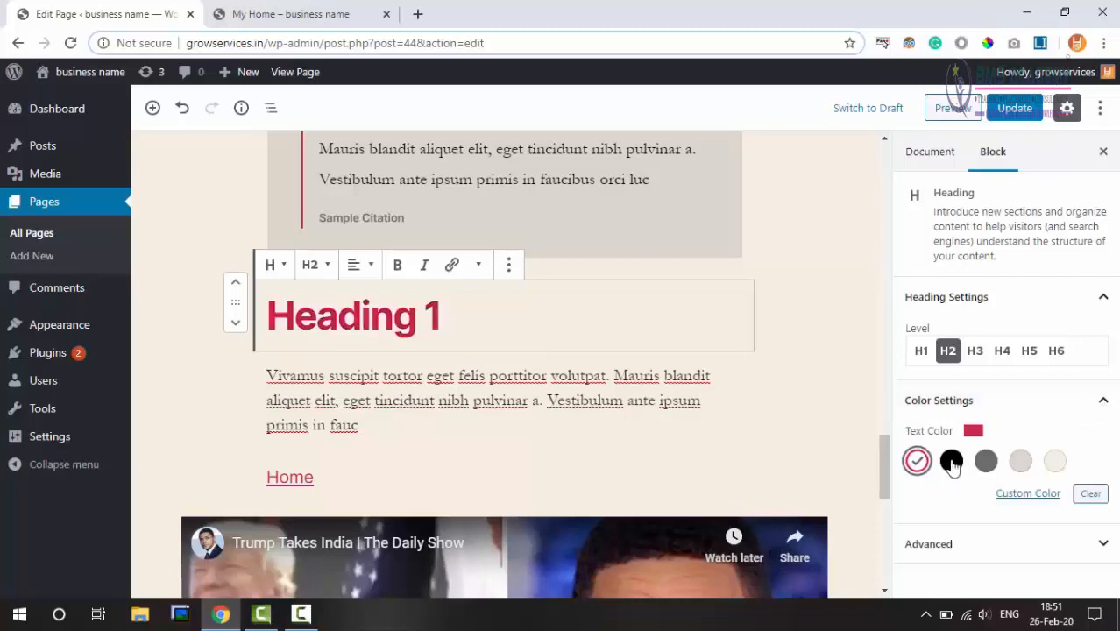
{"action": "left_click", "coordinate": [987, 461]}
{"action": "left_click", "coordinate": [1020, 461]}
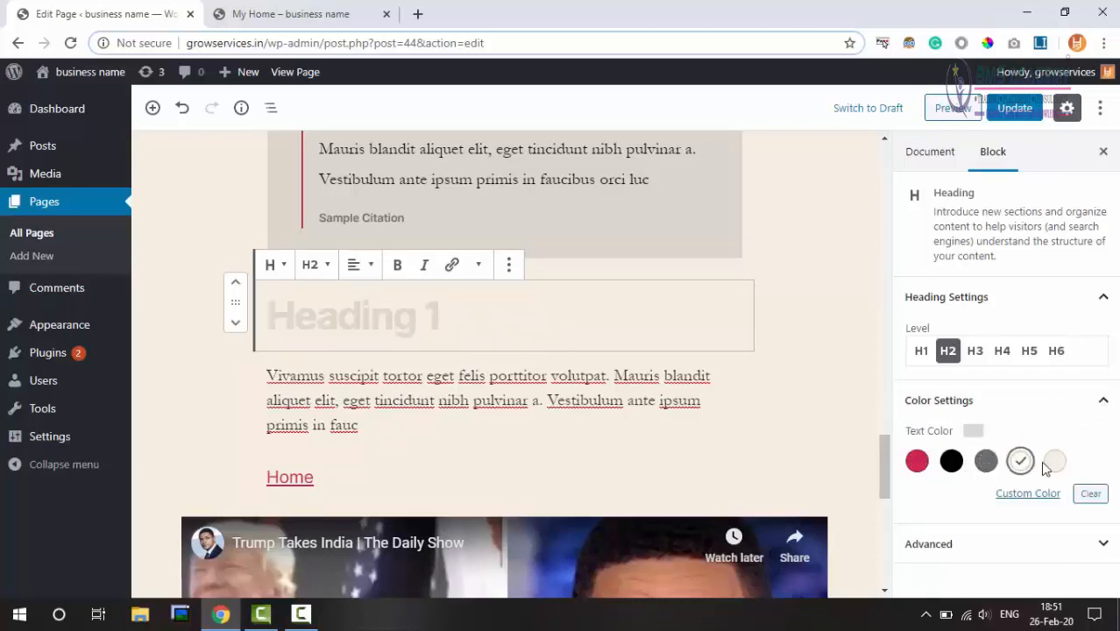
{"action": "left_click", "coordinate": [1055, 461]}
{"action": "left_click", "coordinate": [986, 461]}
{"action": "left_click", "coordinate": [951, 461]}
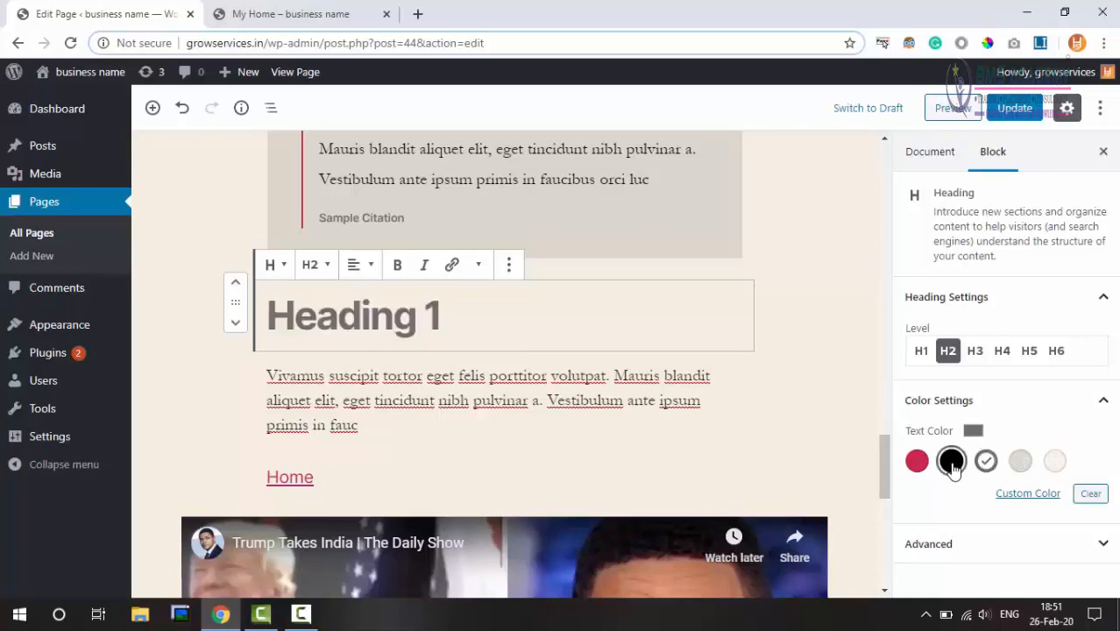
{"action": "left_click", "coordinate": [916, 461]}
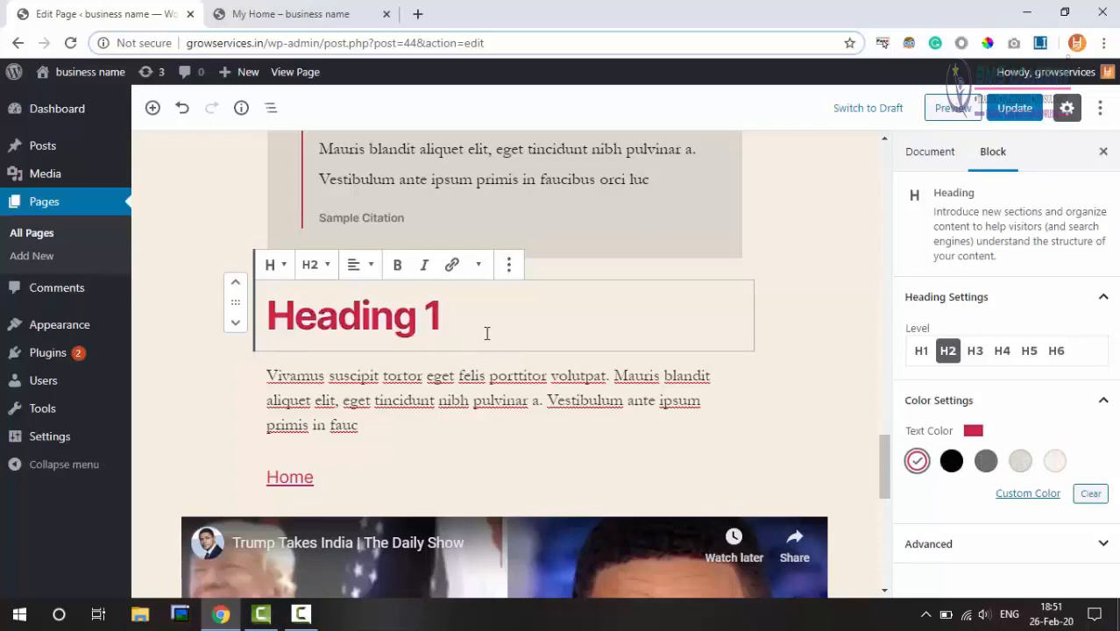
- Wrap the heading in a group, try a dark grey background on it and settle on black
{"action": "left_click", "coordinate": [508, 265]}
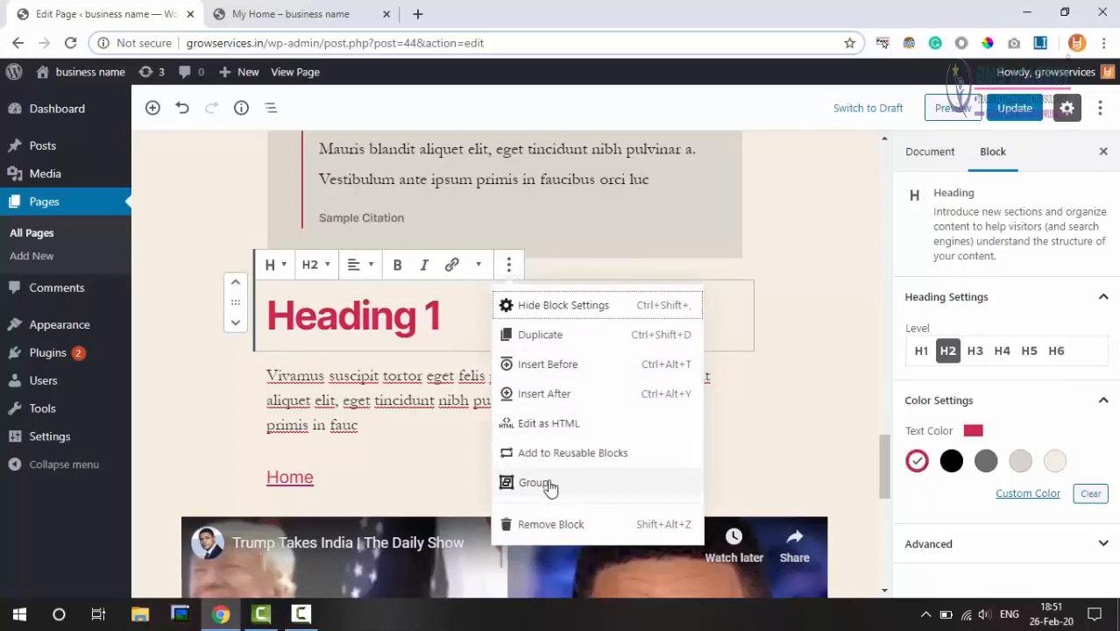
{"action": "left_click", "coordinate": [565, 487]}
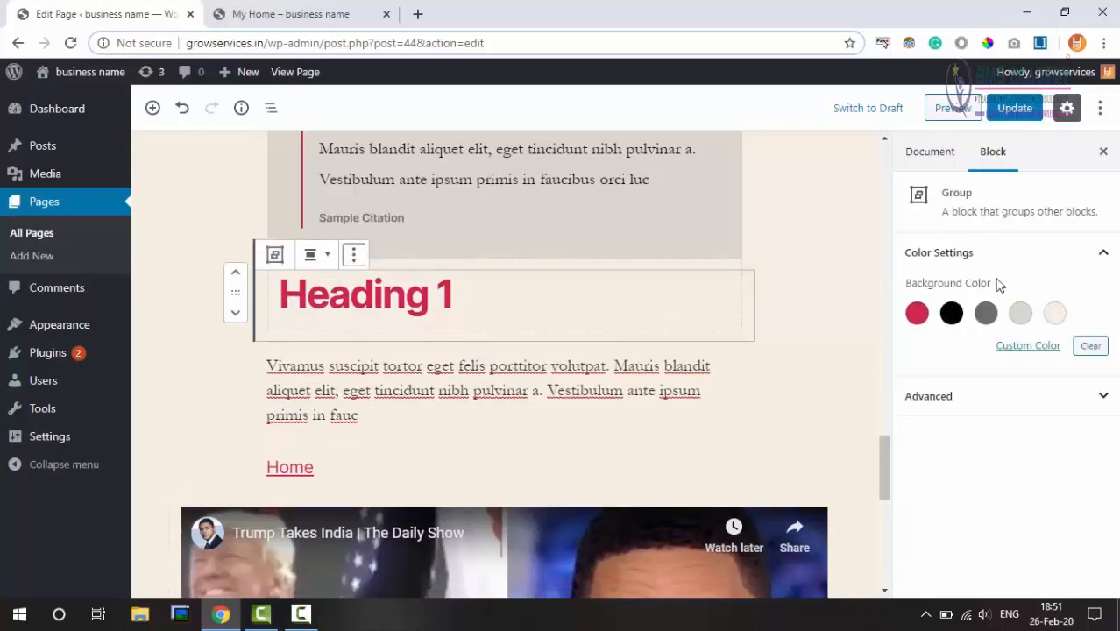
{"action": "left_click", "coordinate": [986, 315]}
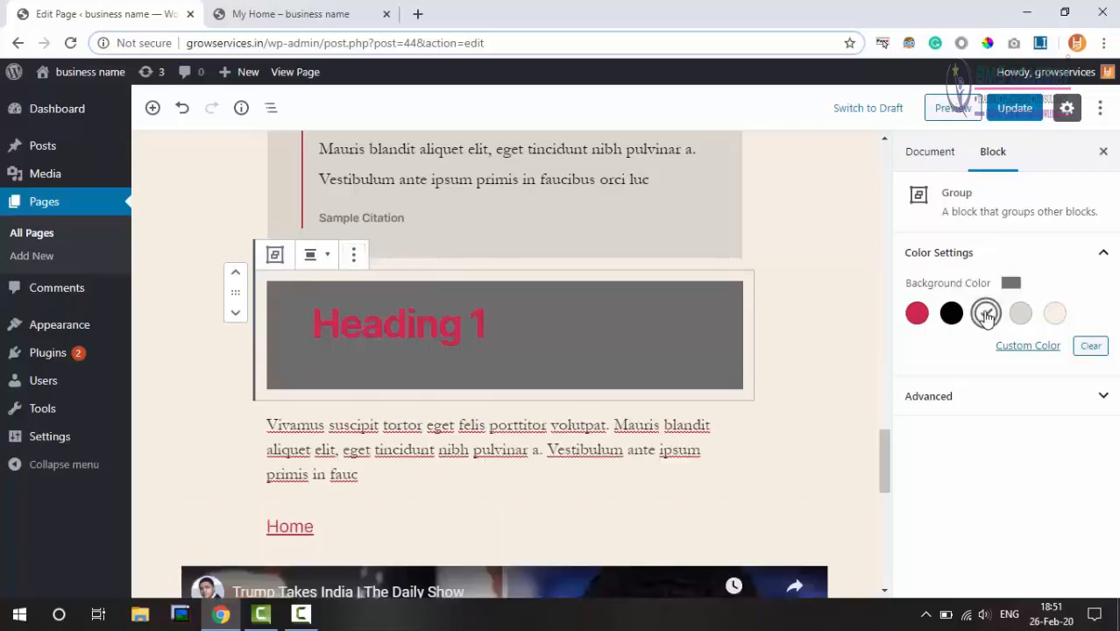
{"action": "left_click", "coordinate": [952, 315]}
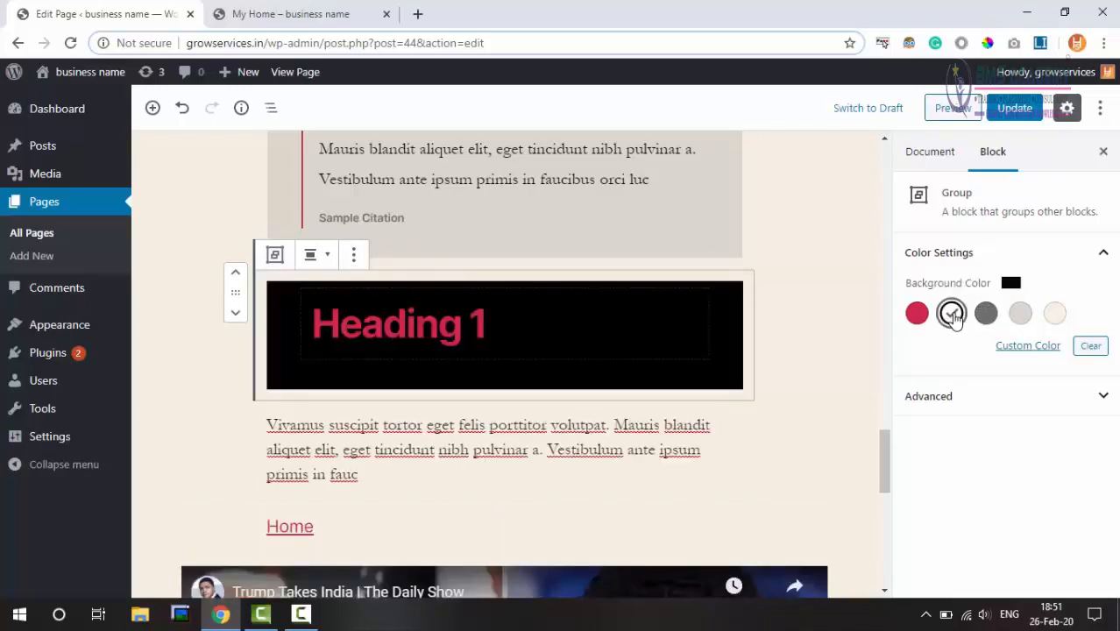
- Set the grouped heading's text to the lightest cream preset colour and reselect its surrounding group
{"action": "left_click", "coordinate": [417, 324]}
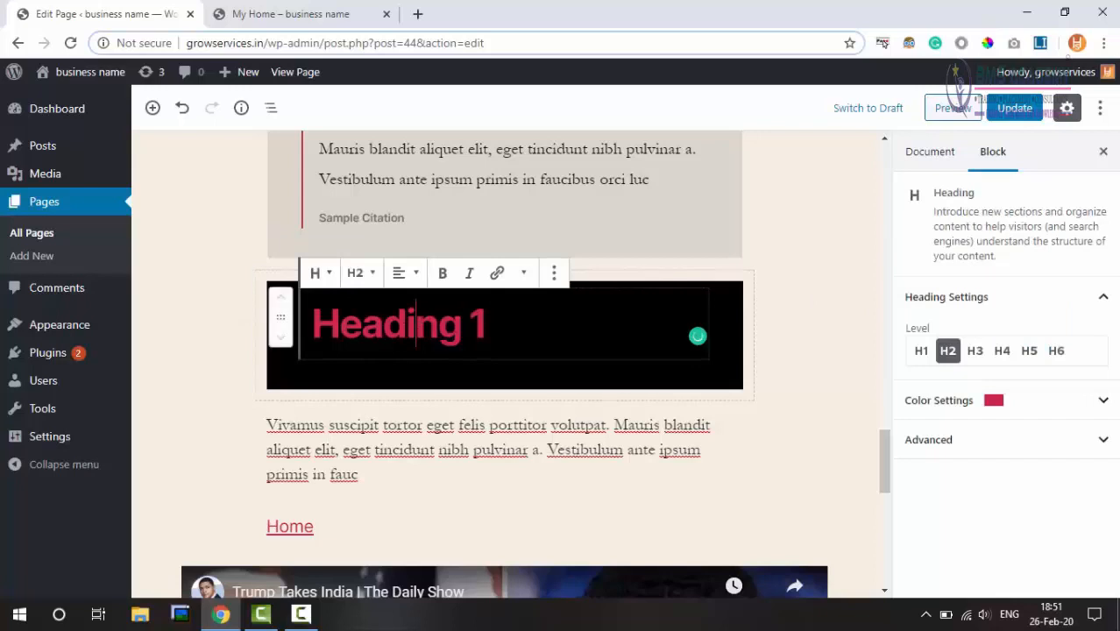
{"action": "left_click", "coordinate": [995, 403]}
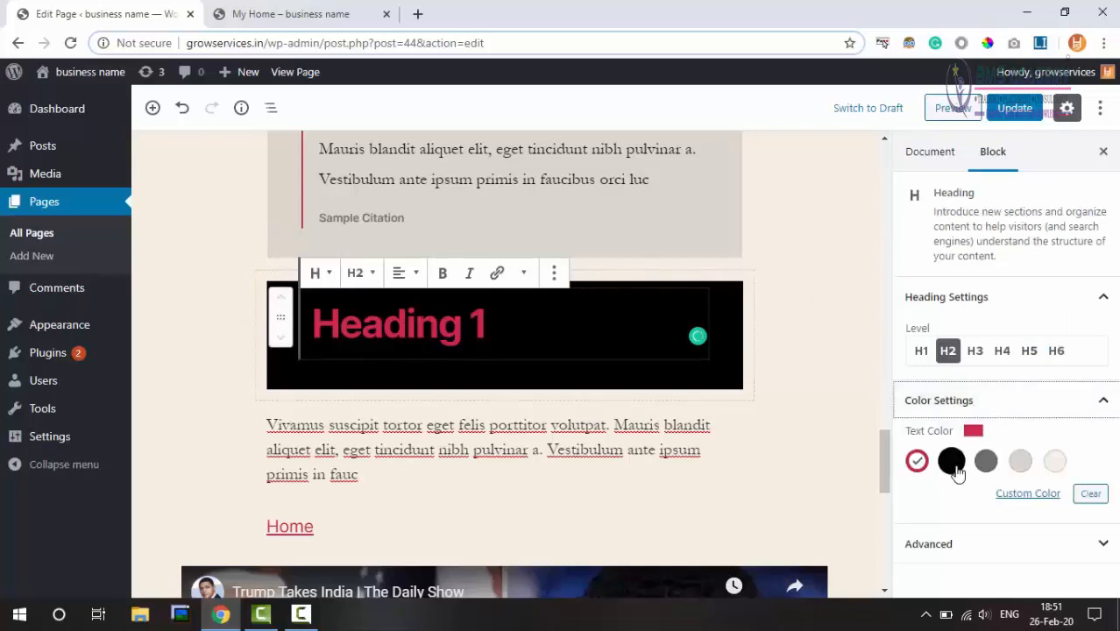
{"action": "left_click", "coordinate": [1054, 459]}
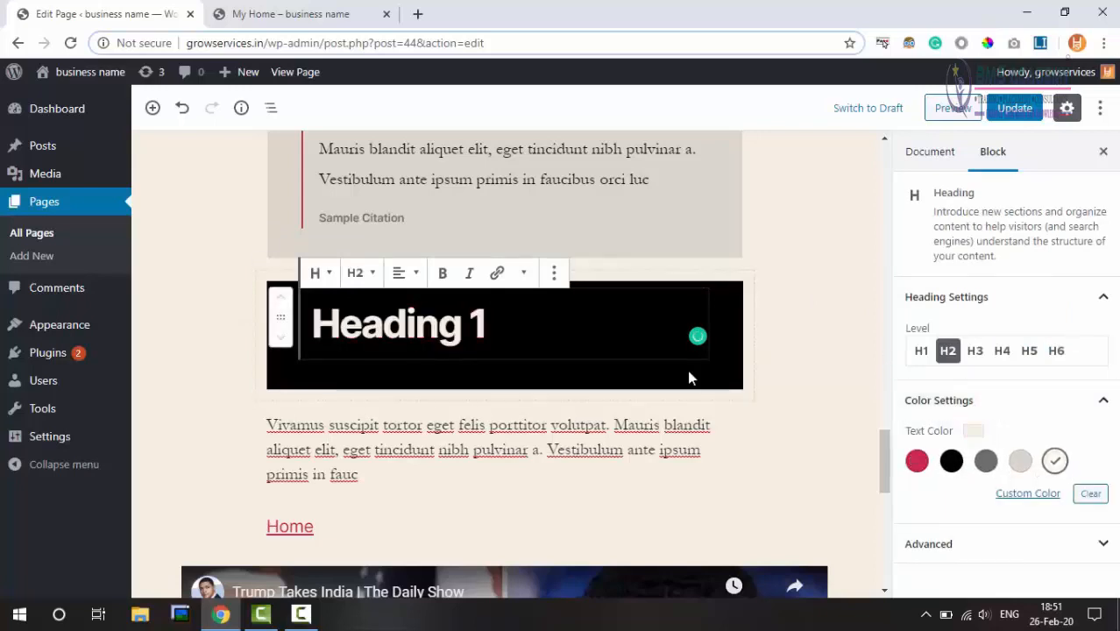
{"action": "left_click", "coordinate": [613, 381]}
- Update the page and check the black heading group on the reloaded live page
{"action": "left_click", "coordinate": [1014, 108]}
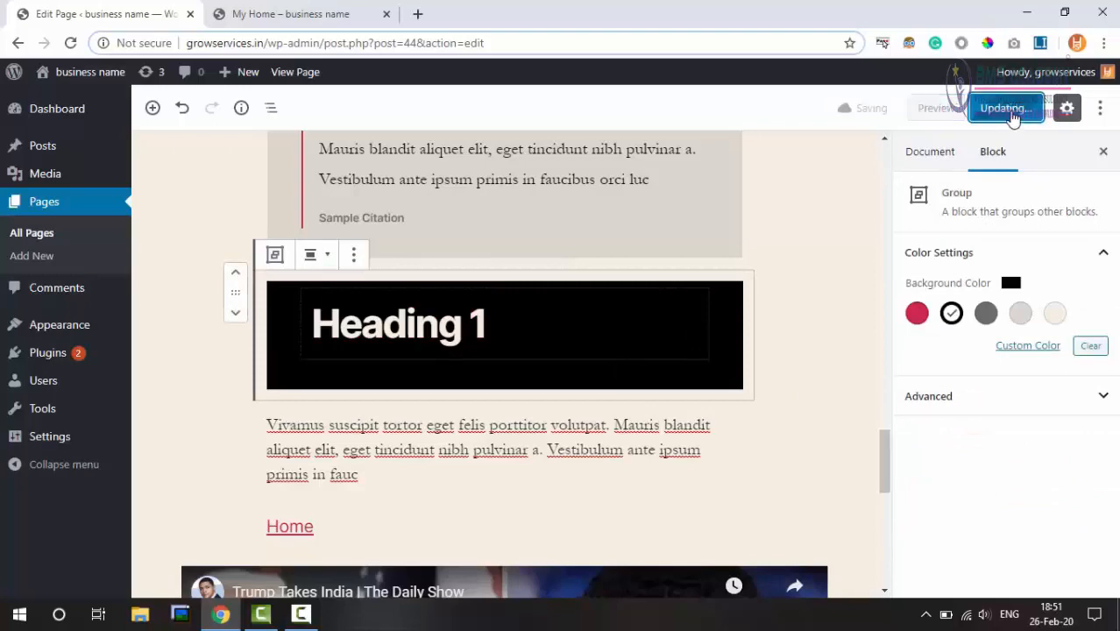
{"action": "left_click", "coordinate": [257, 11]}
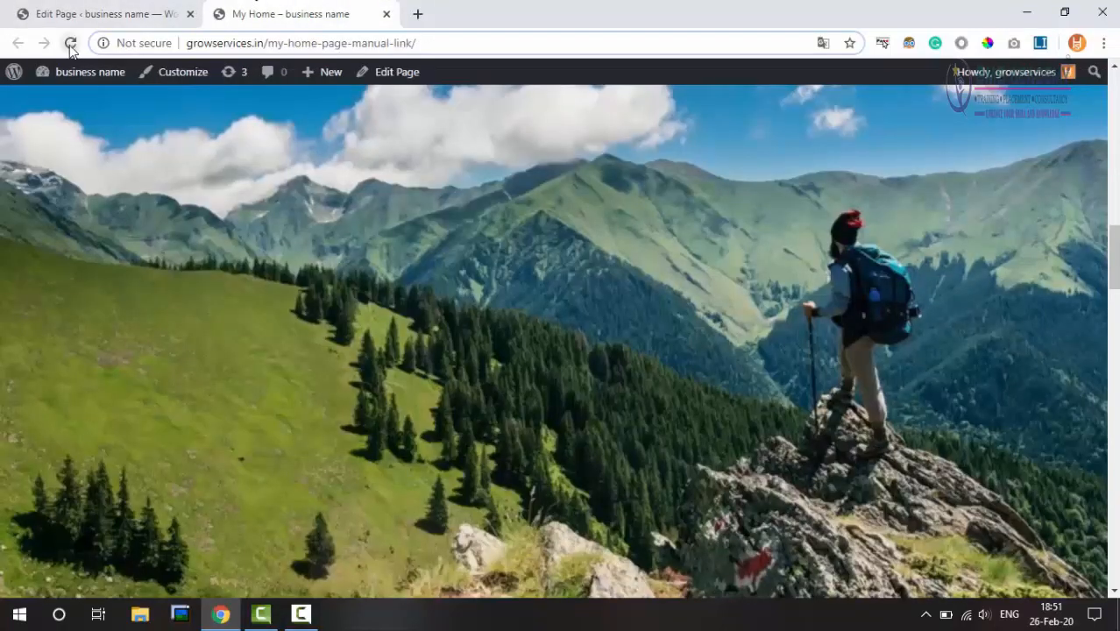
{"action": "left_click", "coordinate": [70, 43]}
{"action": "scroll", "coordinate": [1099, 295], "scroll_direction": "down", "scroll_amount": 2}
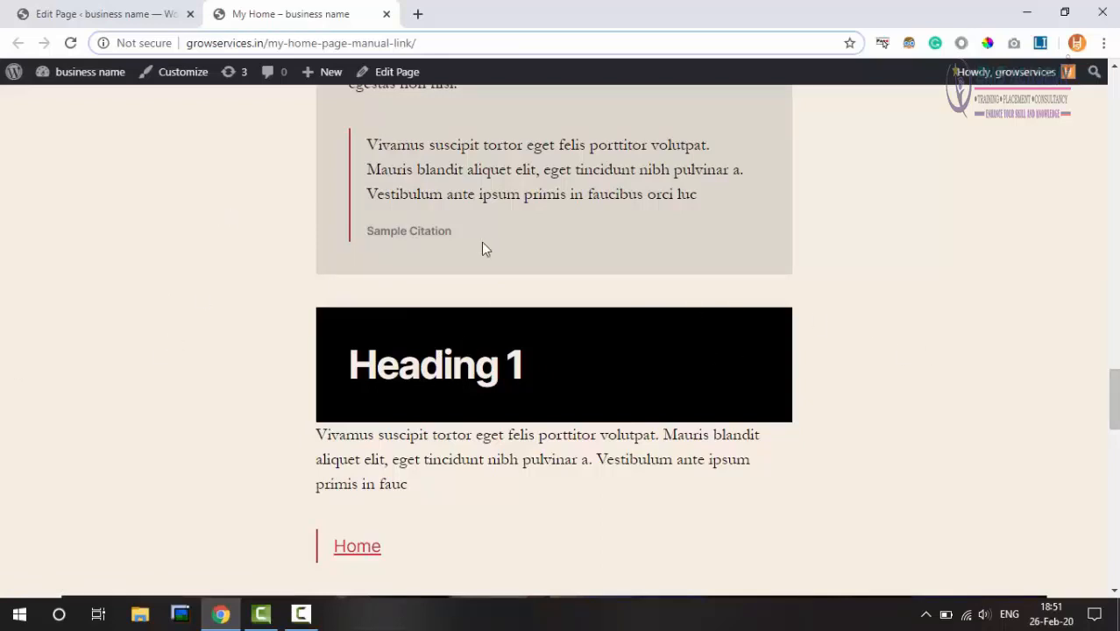
- Back in the page editor, set the black heading group's alignment to Full Width
{"action": "left_click", "coordinate": [123, 10]}
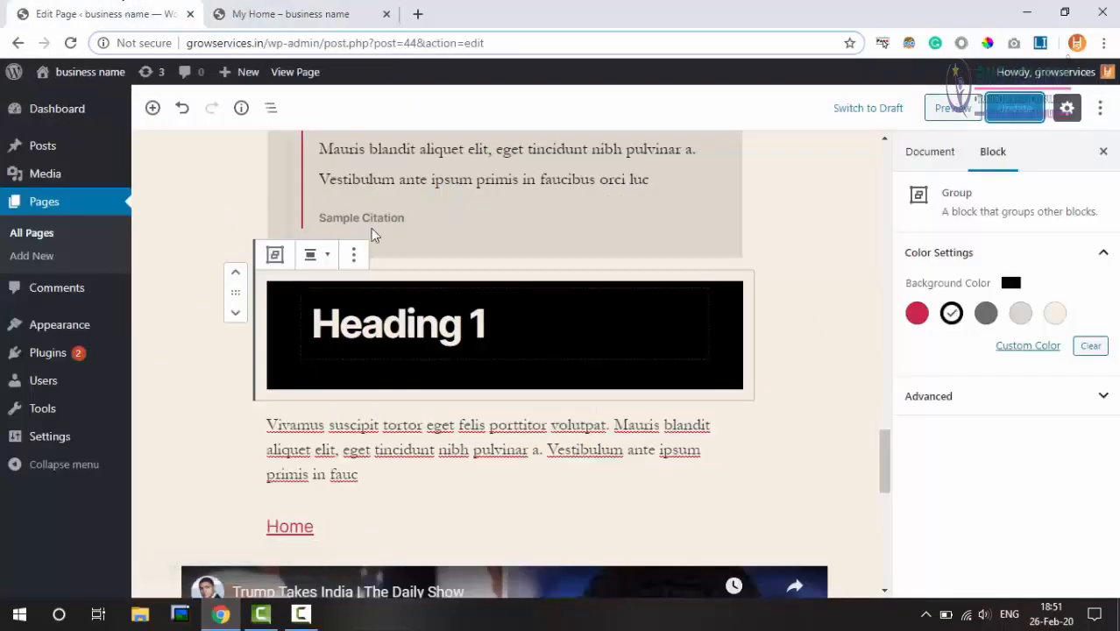
{"action": "left_click", "coordinate": [317, 258]}
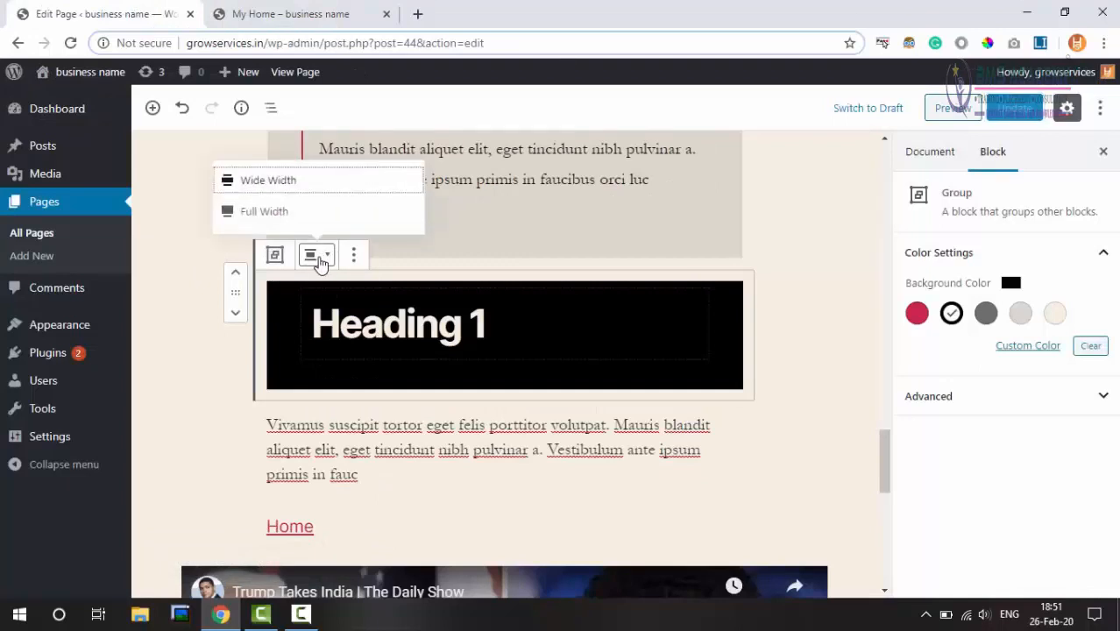
{"action": "left_click", "coordinate": [268, 211]}
- Update the page, reload the live version to view the full-width heading group, and return to the editor
{"action": "left_click", "coordinate": [1014, 108]}
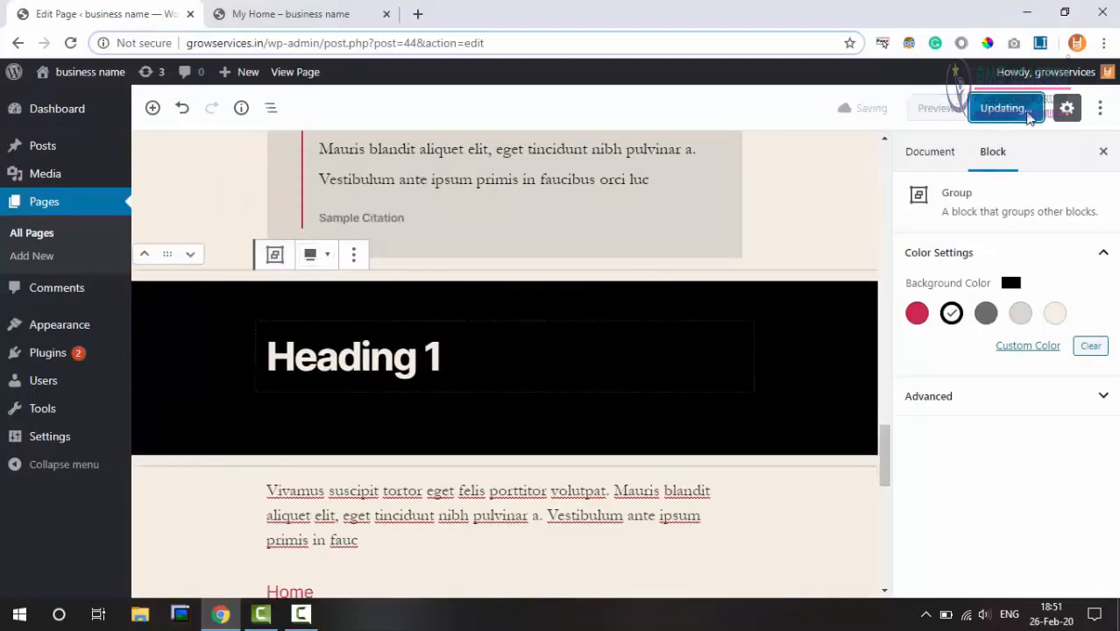
{"action": "left_click", "coordinate": [285, 14]}
{"action": "left_click", "coordinate": [71, 42]}
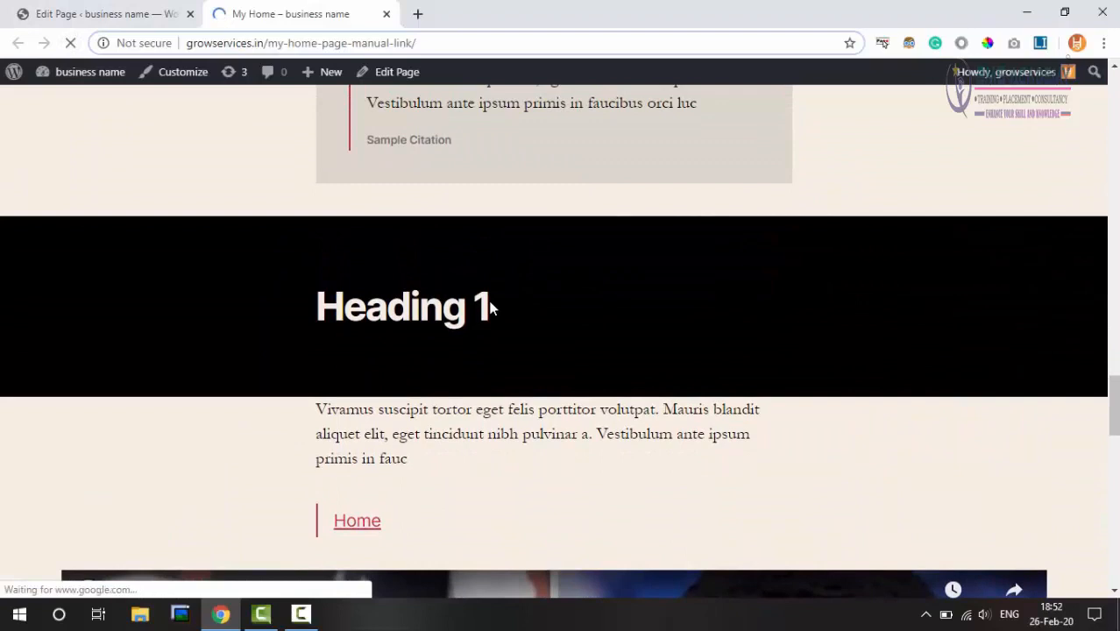
{"action": "left_click", "coordinate": [137, 14]}
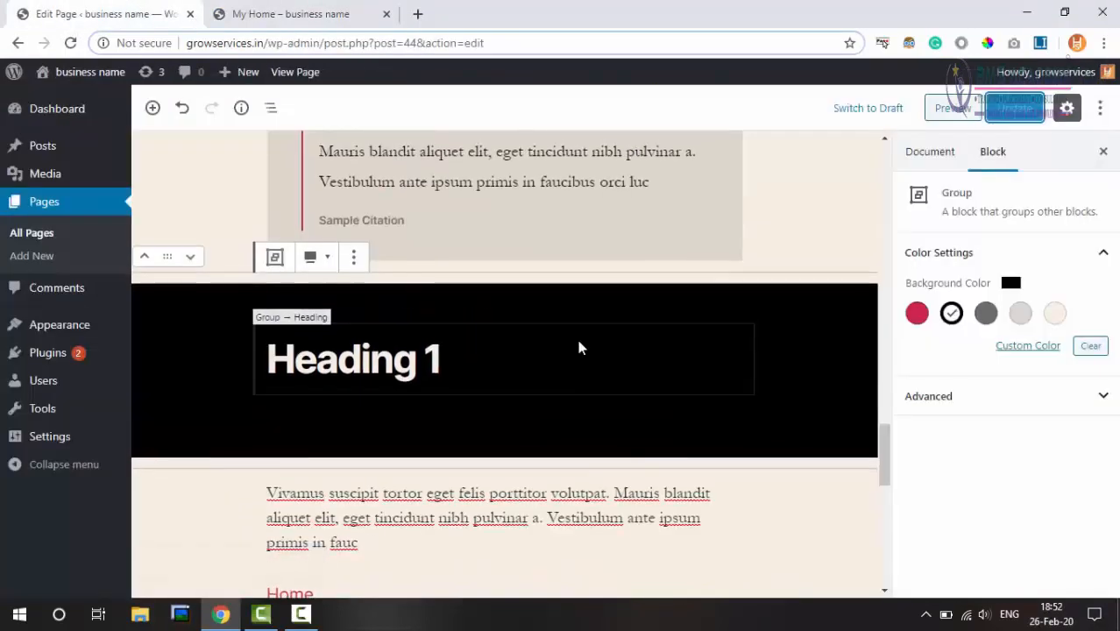
- Examine the grouped heading's colour settings and the blocks of the columns section above the grey group
{"action": "scroll", "coordinate": [578, 346], "scroll_direction": "up", "scroll_amount": 2}
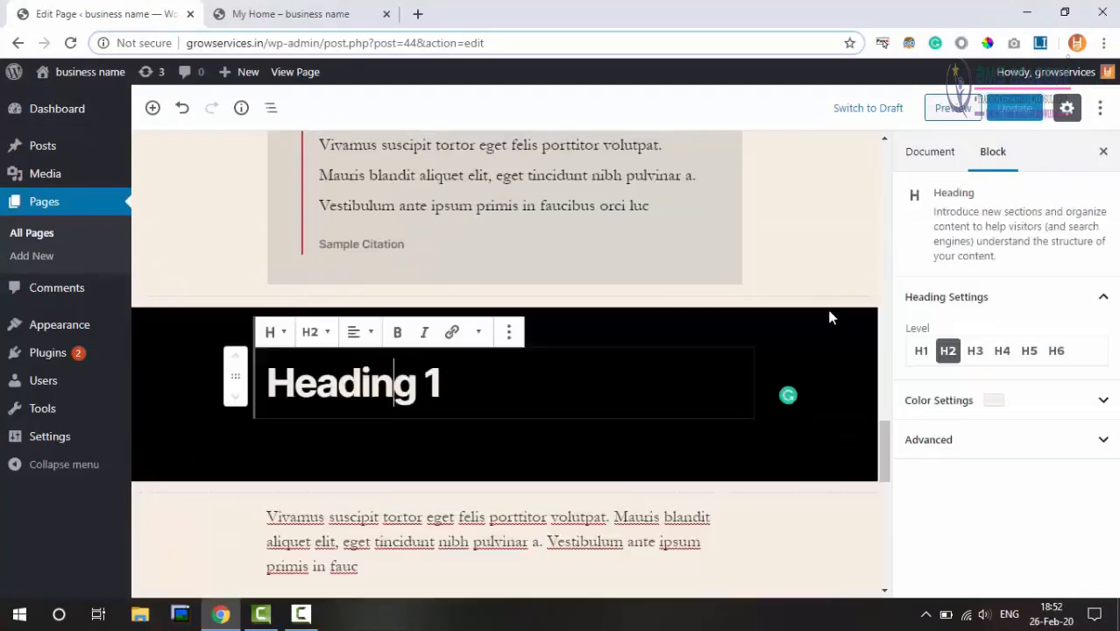
{"action": "scroll", "coordinate": [830, 316], "scroll_direction": "down", "scroll_amount": 2}
{"action": "left_click", "coordinate": [830, 316]}
{"action": "left_click", "coordinate": [1101, 406]}
{"action": "left_click", "coordinate": [1103, 406]}
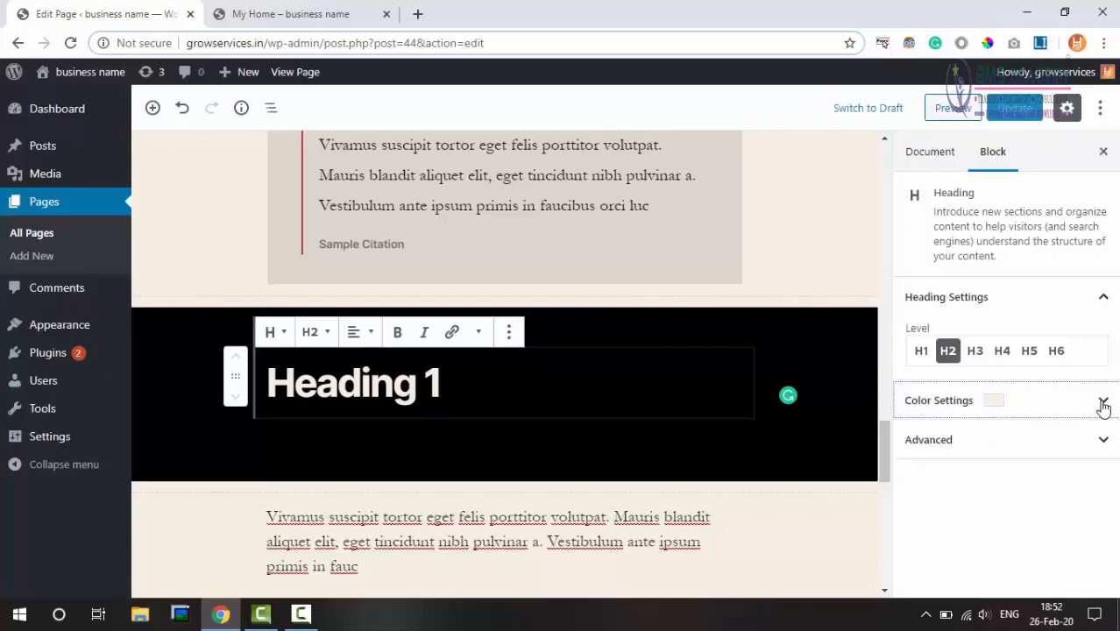
{"action": "scroll", "coordinate": [810, 204], "scroll_direction": "up", "scroll_amount": 3}
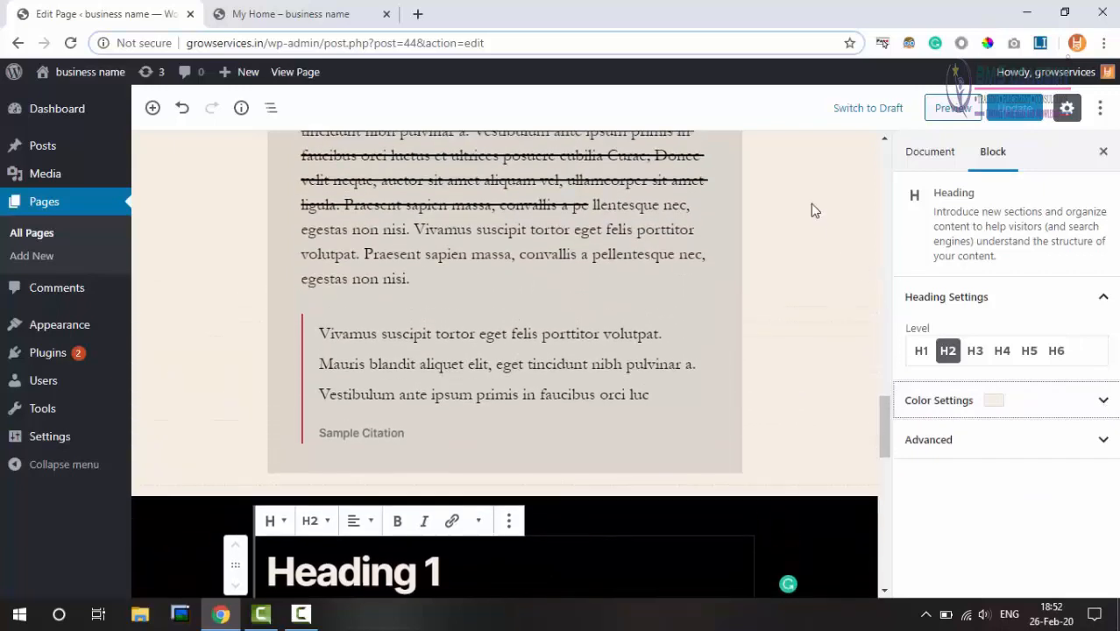
{"action": "left_click", "coordinate": [810, 269]}
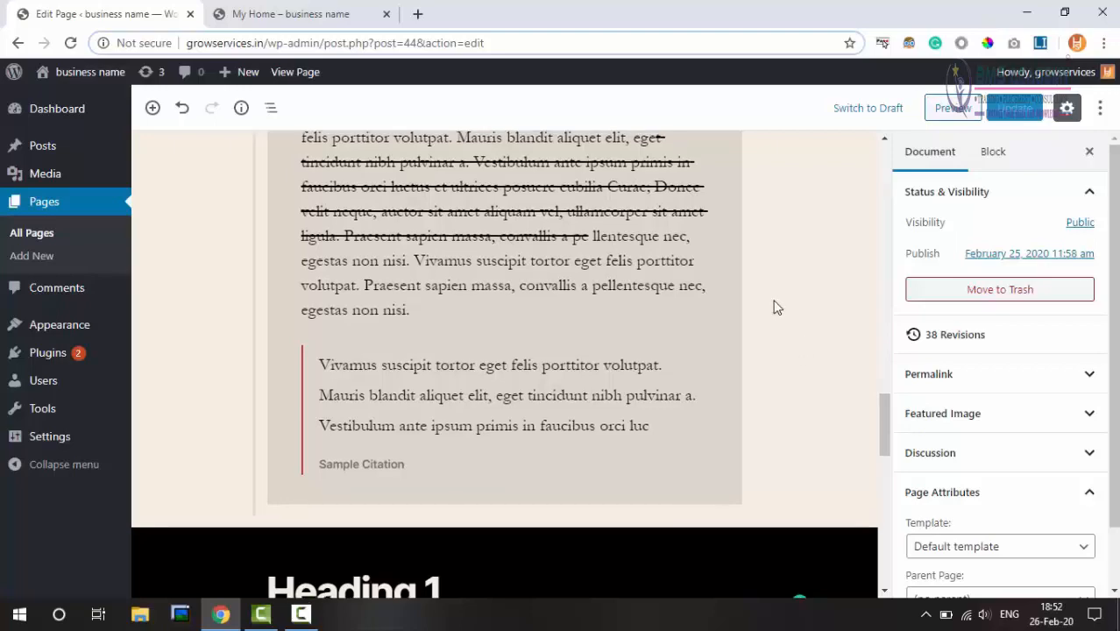
{"action": "scroll", "coordinate": [774, 305], "scroll_direction": "up", "scroll_amount": 2}
{"action": "scroll", "coordinate": [773, 307], "scroll_direction": "up", "scroll_amount": 3}
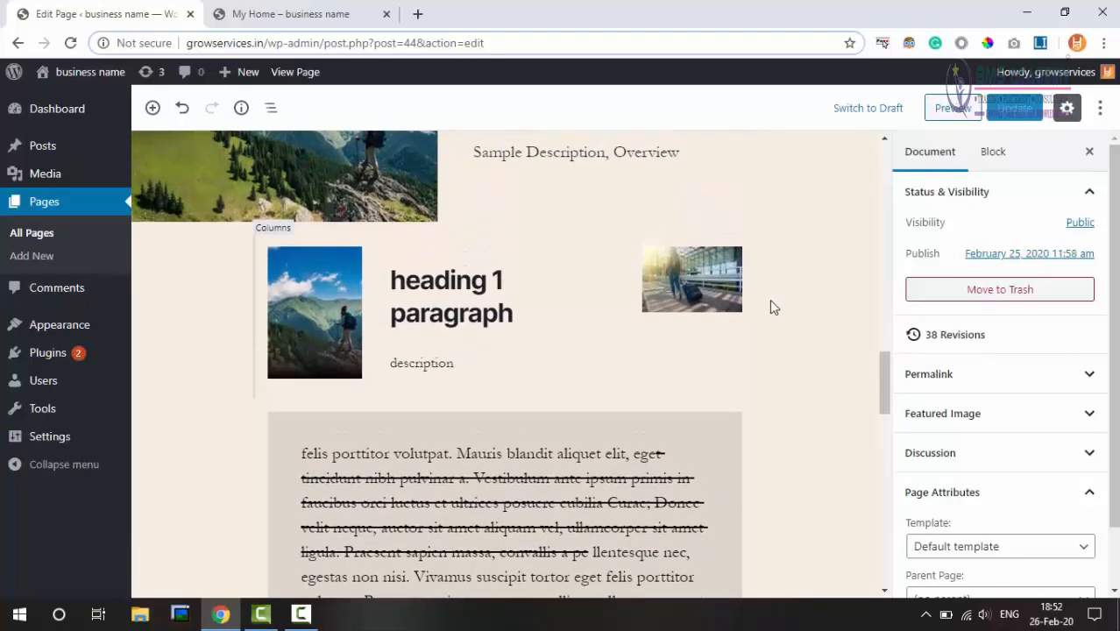
{"action": "left_click", "coordinate": [277, 252]}
{"action": "left_click", "coordinate": [362, 274]}
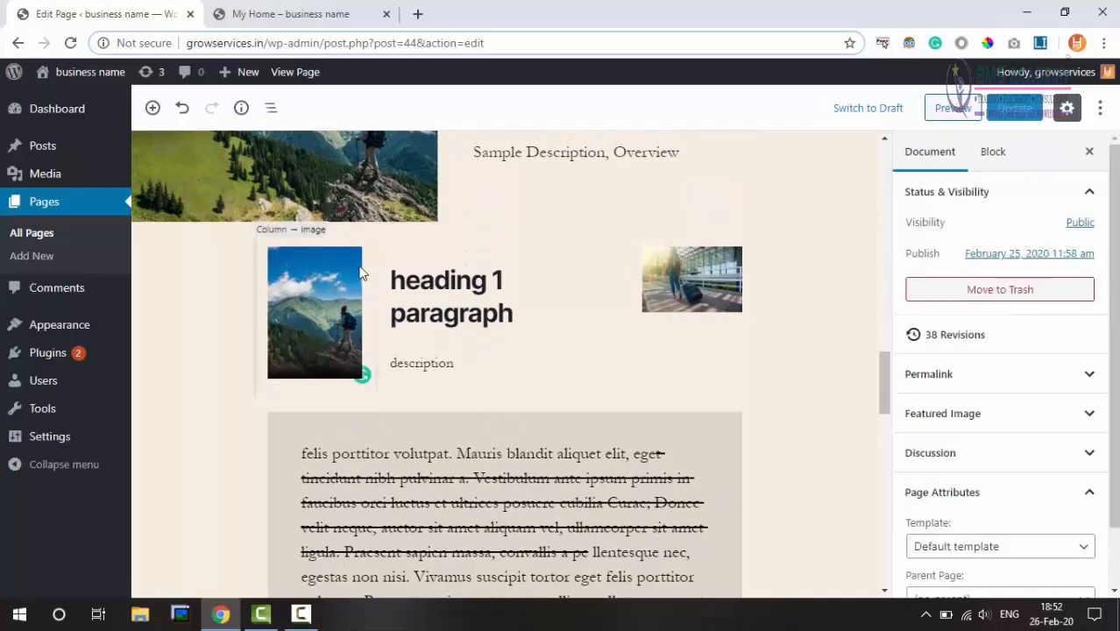
{"action": "left_click", "coordinate": [386, 264]}
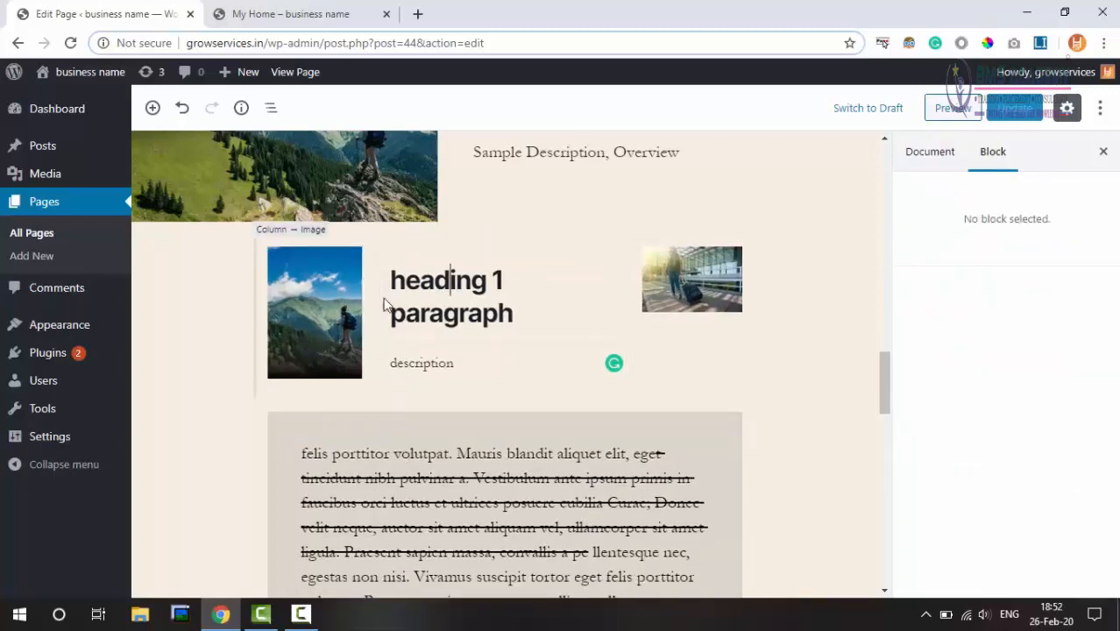
{"action": "left_click", "coordinate": [853, 328]}
- Insert an empty Group block from the layout elements between the grey group and the black heading group
{"action": "left_click_drag", "start_coordinate": [885, 366], "coordinate": [894, 421]}
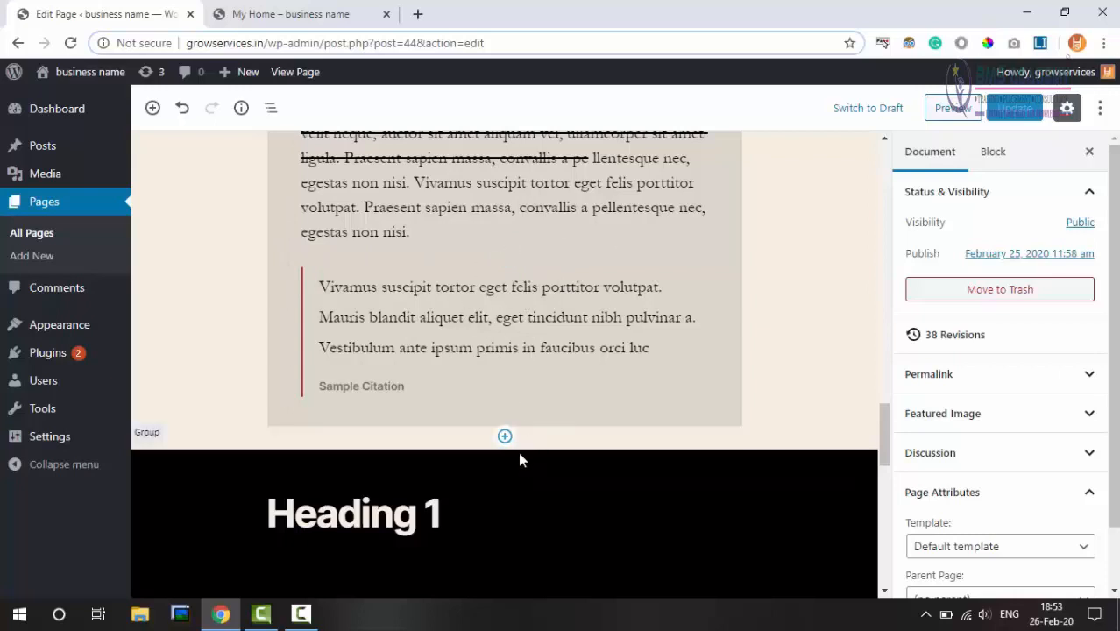
{"action": "left_click", "coordinate": [505, 436]}
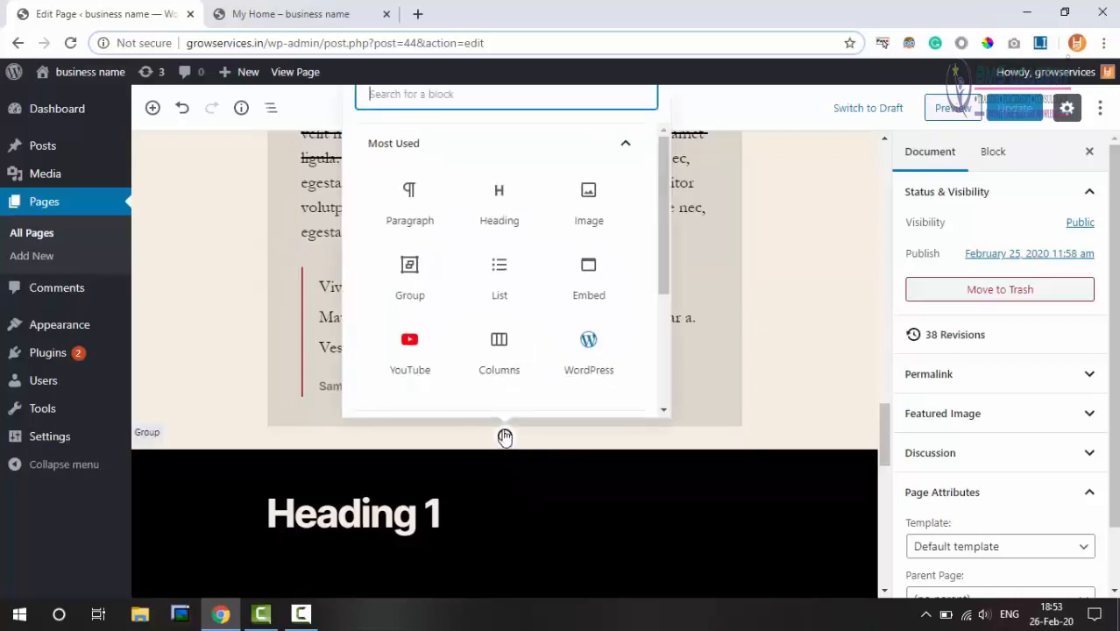
{"action": "left_click", "coordinate": [626, 145]}
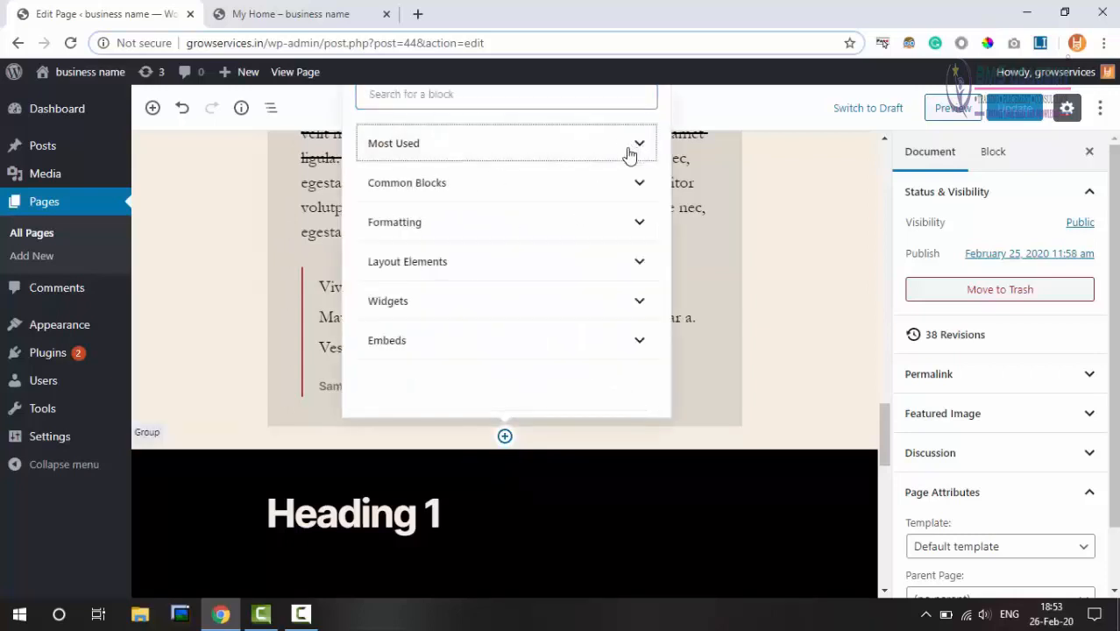
{"action": "left_click", "coordinate": [567, 262]}
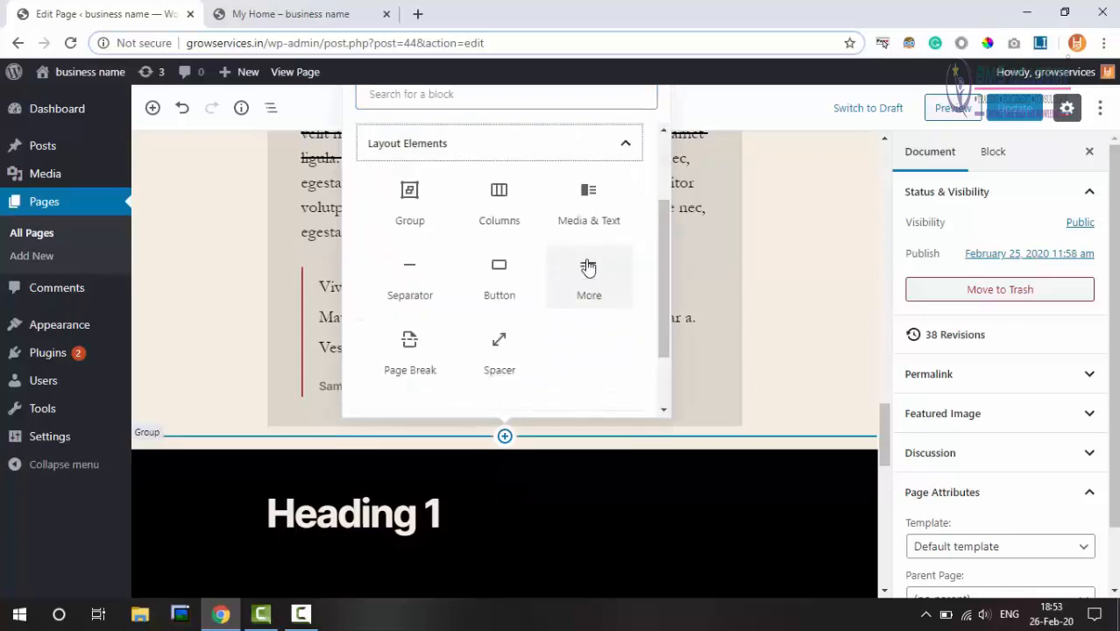
{"action": "left_click", "coordinate": [410, 203]}
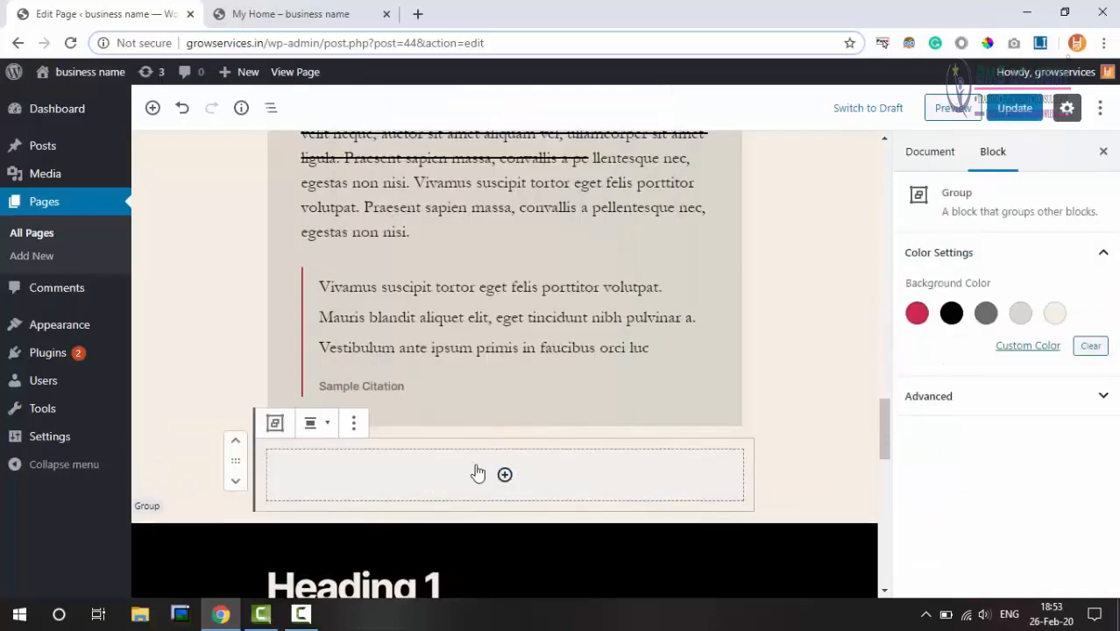
- Add a bulleted list with "item 1" and "item 2" inside the new empty group and deselect it
{"action": "left_click", "coordinate": [504, 475]}
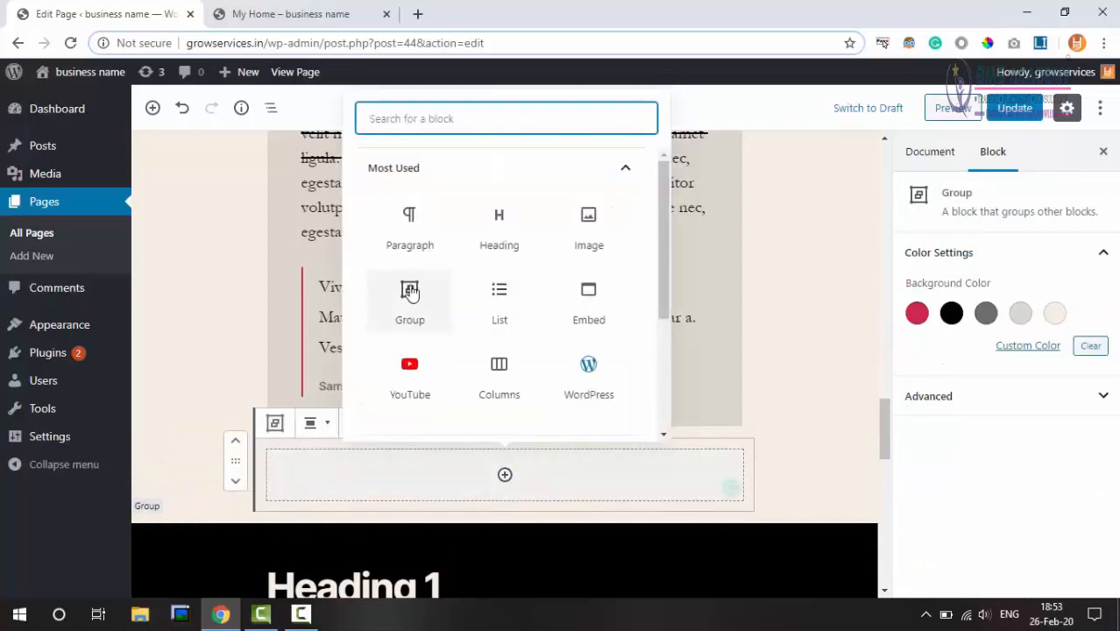
{"action": "left_click", "coordinate": [509, 293]}
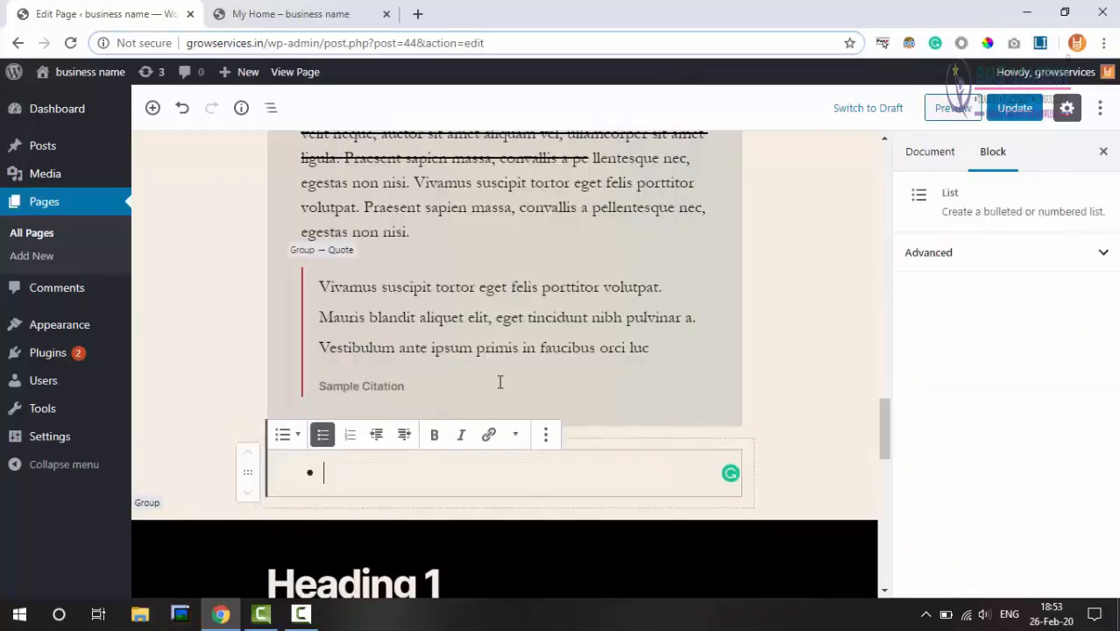
{"action": "scroll", "coordinate": [500, 382], "scroll_direction": "down", "scroll_amount": 2}
{"action": "type", "text": "item 1"}
{"action": "key", "text": "Return"}
{"action": "type", "text": "item 2"}
{"action": "left_click", "coordinate": [832, 293]}
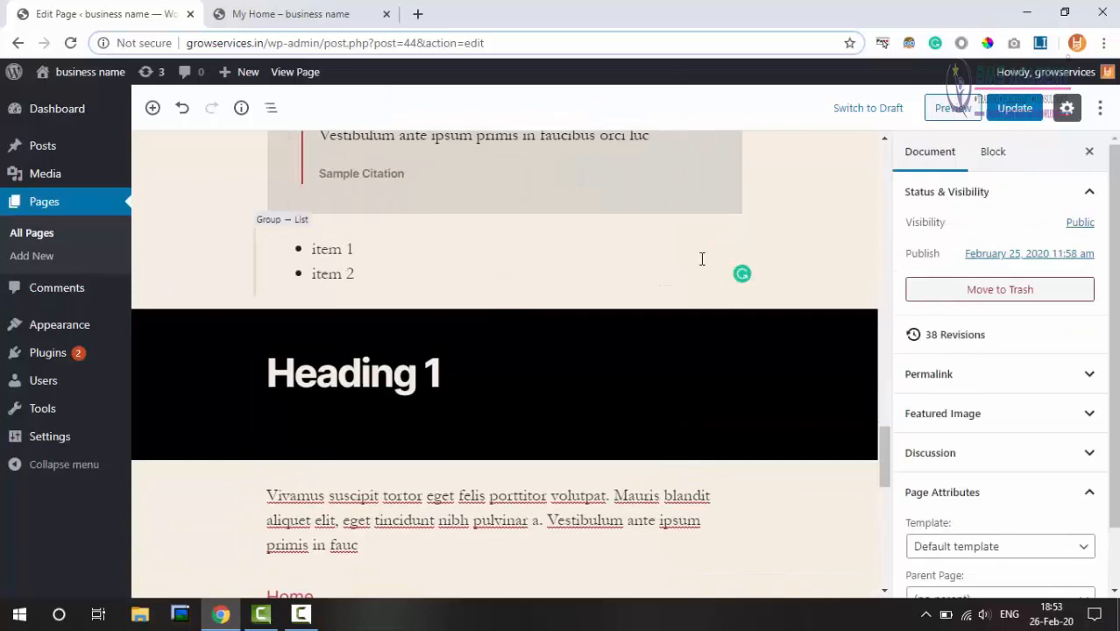
{"action": "scroll", "coordinate": [772, 275], "scroll_direction": "up", "scroll_amount": 1}
{"action": "scroll", "coordinate": [789, 254], "scroll_direction": "down", "scroll_amount": 2}
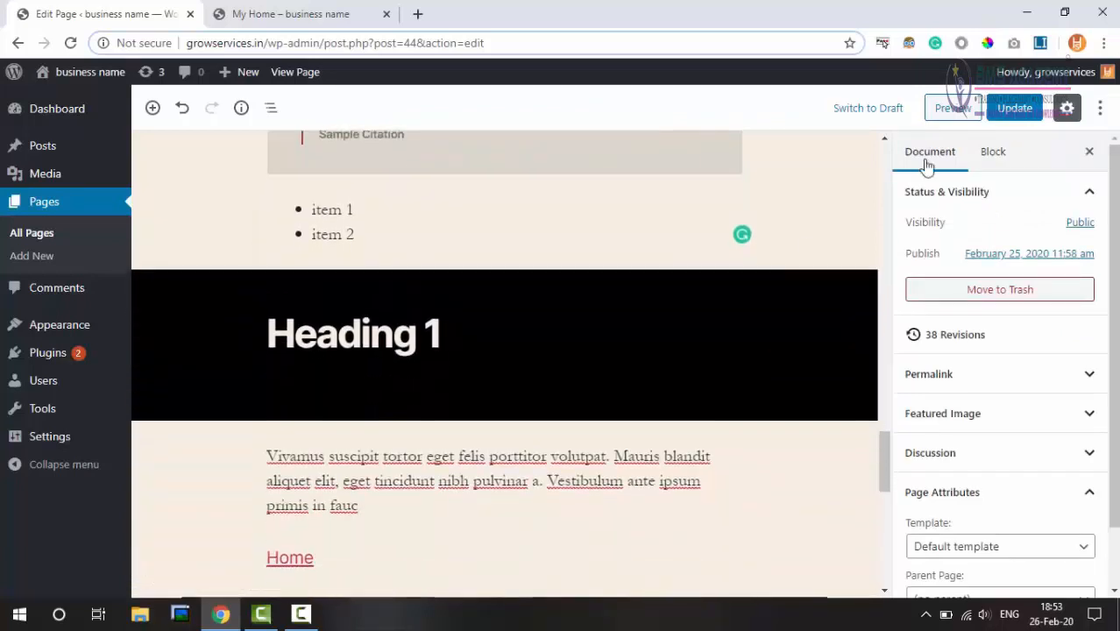